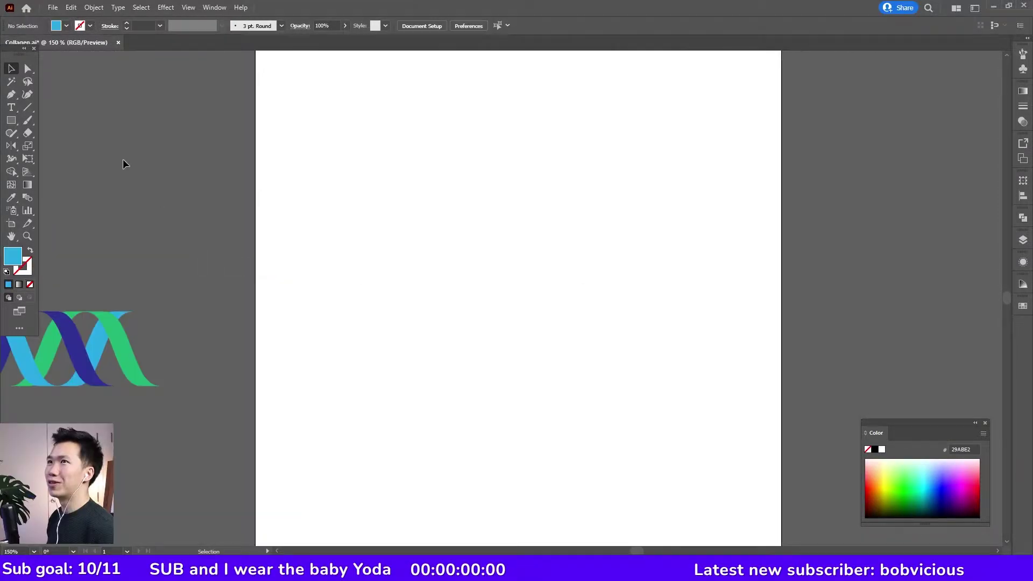
# Step: Show the grid on the artboard, zoom in to 300%, and turn on Snap to Grid
pyautogui.click(188, 8)
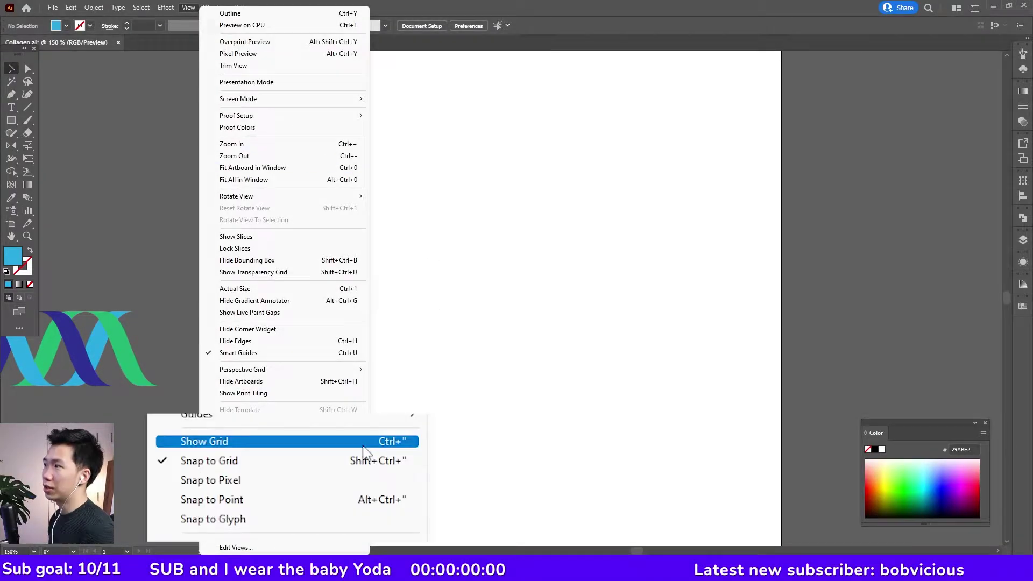
pyautogui.click(323, 476)
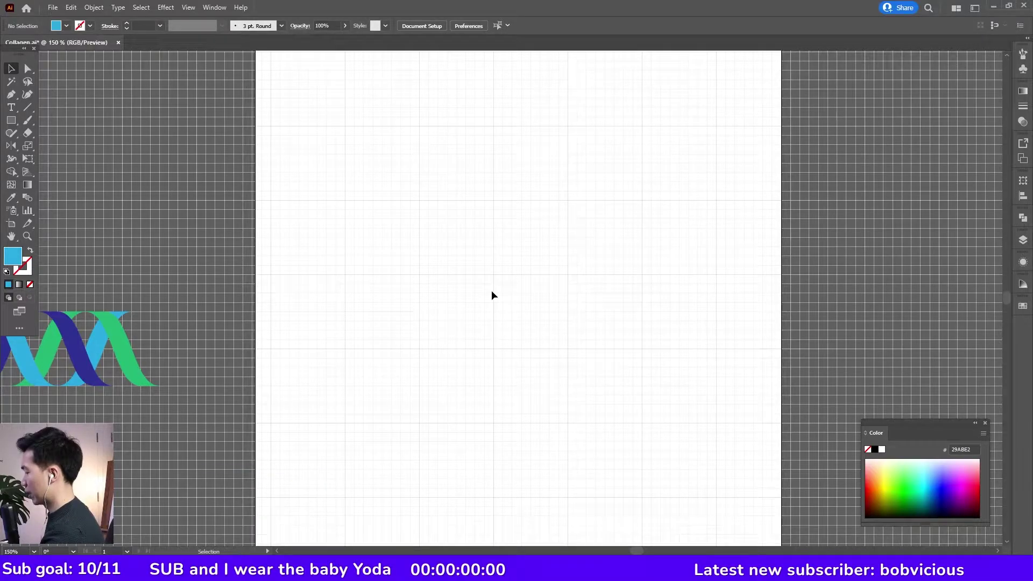
pyautogui.hotkey('ctrl', '+')
pyautogui.hotkey('ctrl', '+')
pyautogui.click(188, 8)
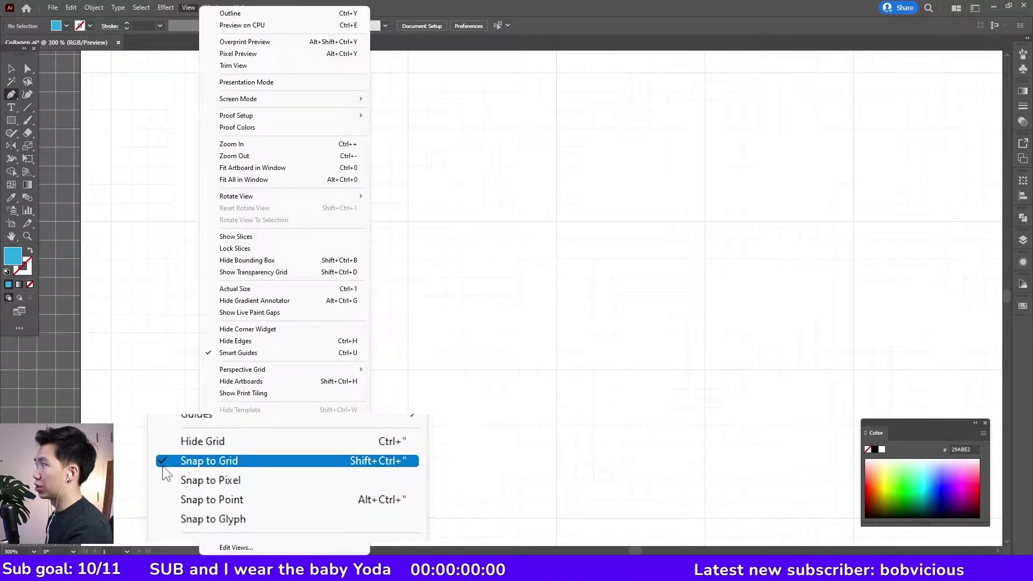
pyautogui.click(416, 223)
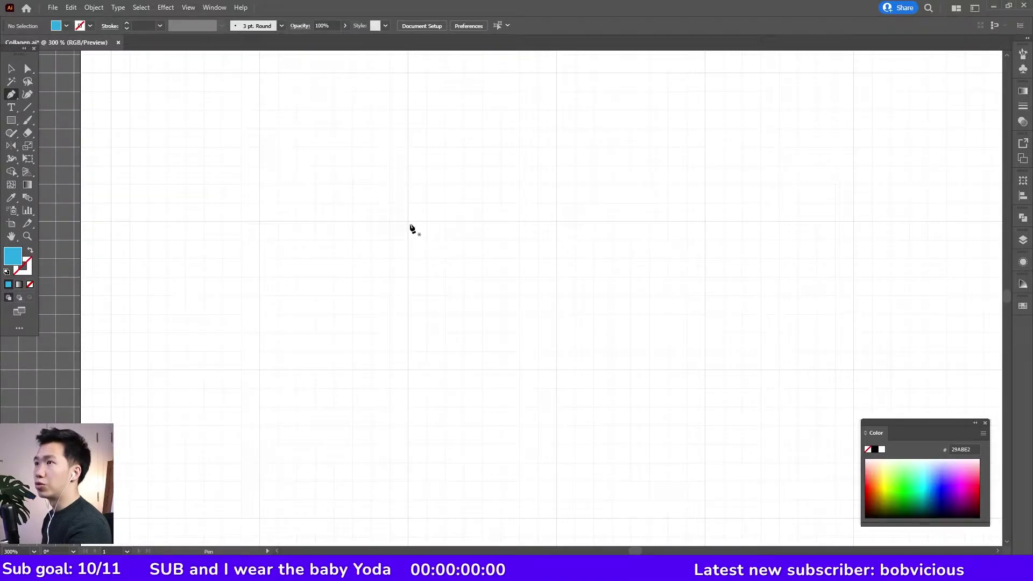
# Step: Draw a closed blue slanted parallelogram from four grid-snapped Pen points
pyautogui.click(408, 222)
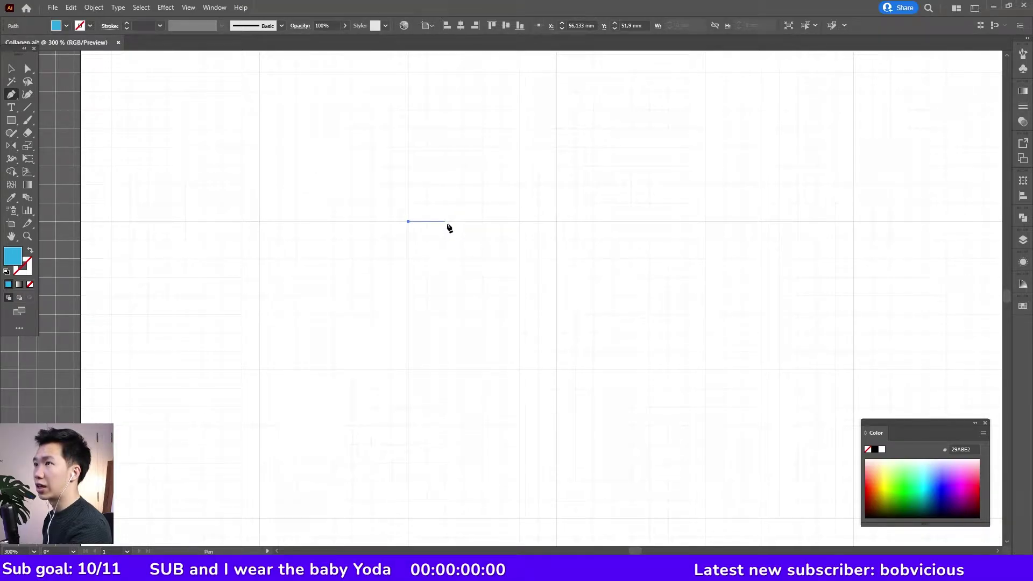
pyautogui.click(445, 221)
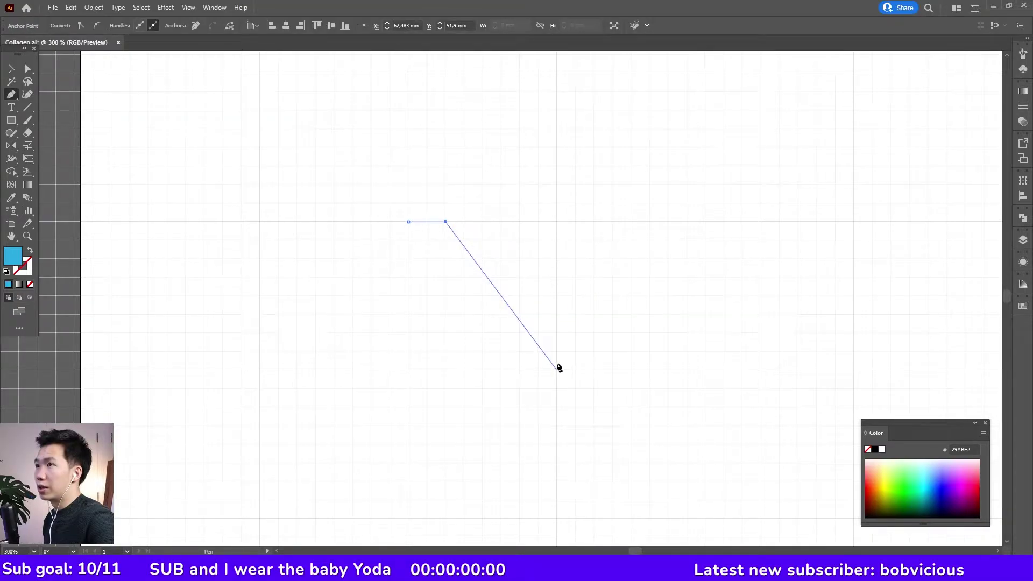
pyautogui.click(557, 370)
pyautogui.click(520, 369)
pyautogui.click(408, 221)
pyautogui.press('a')
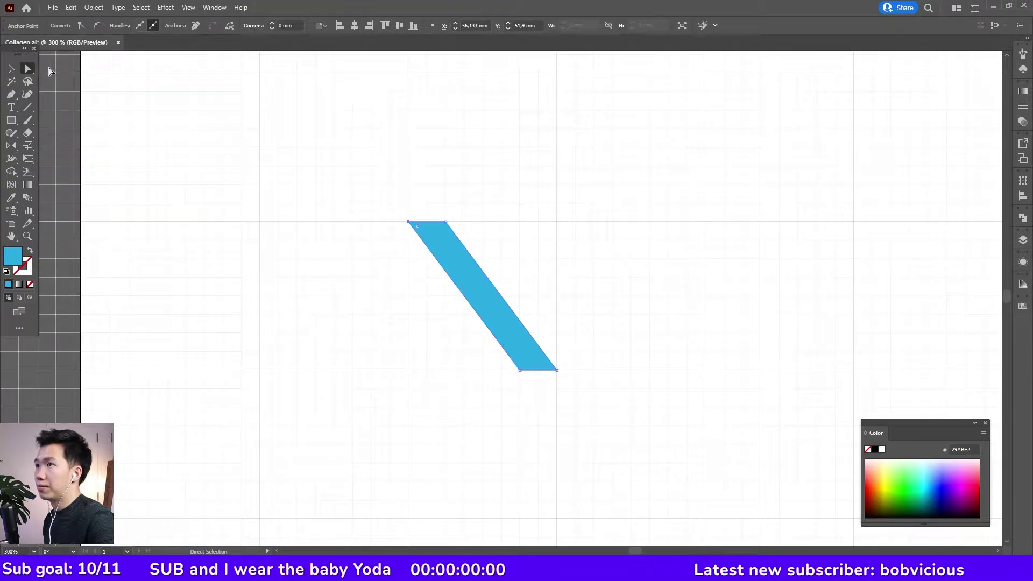
# Step: Convert the top-right, bottom-left and bottom-right corners to smooth anchors
pyautogui.click(462, 187)
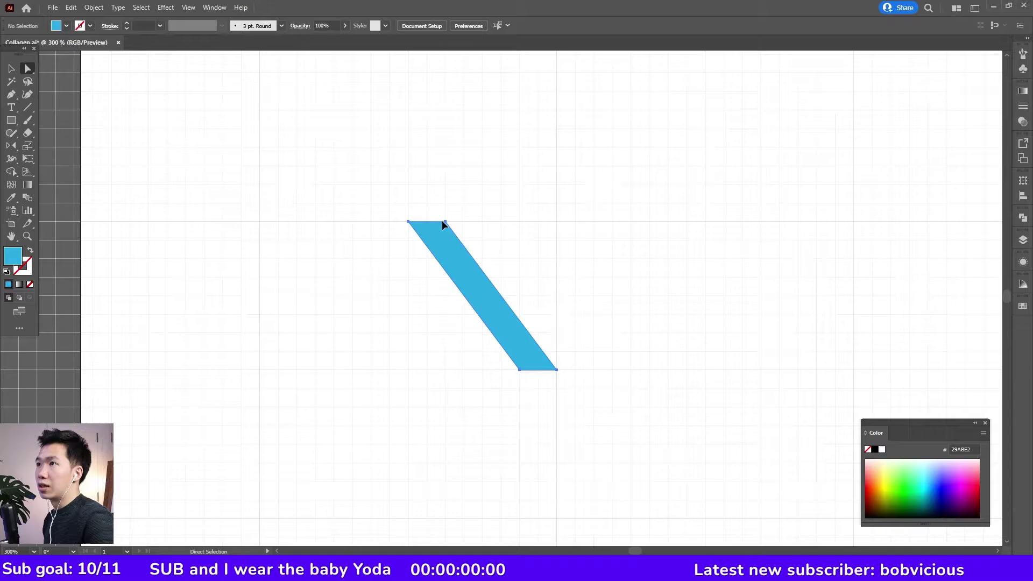
pyautogui.click(445, 223)
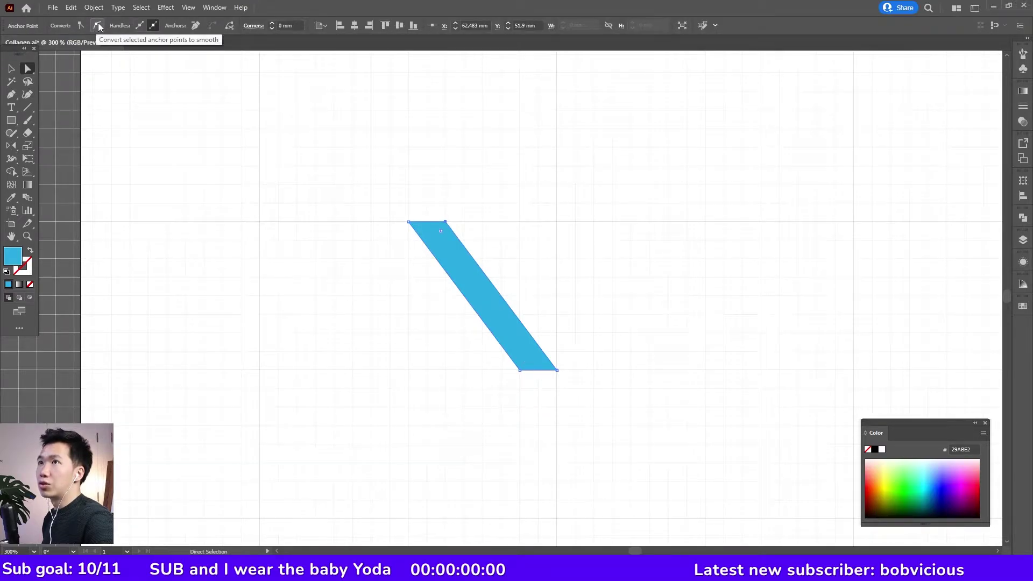
pyautogui.click(97, 26)
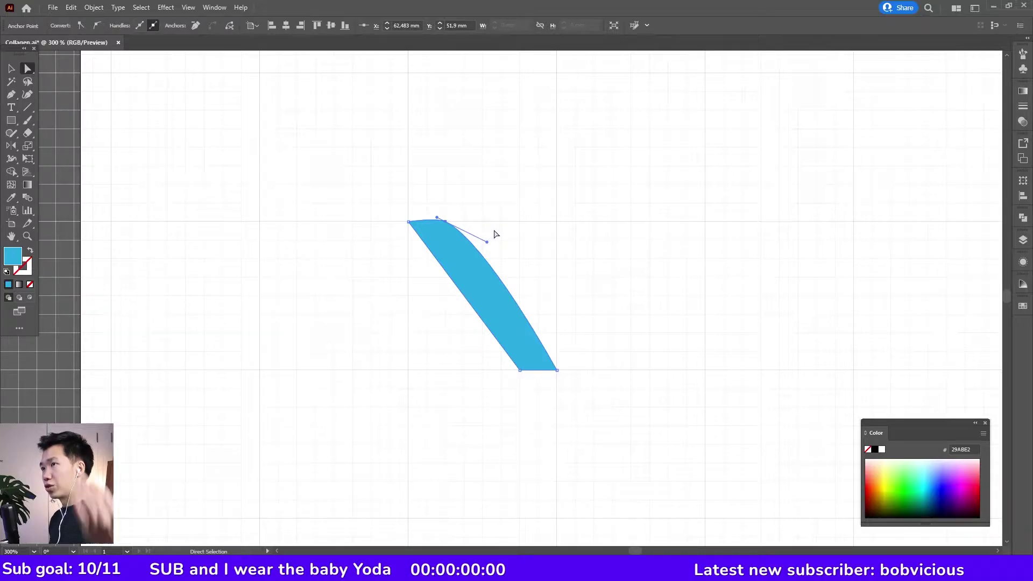
pyautogui.click(520, 372)
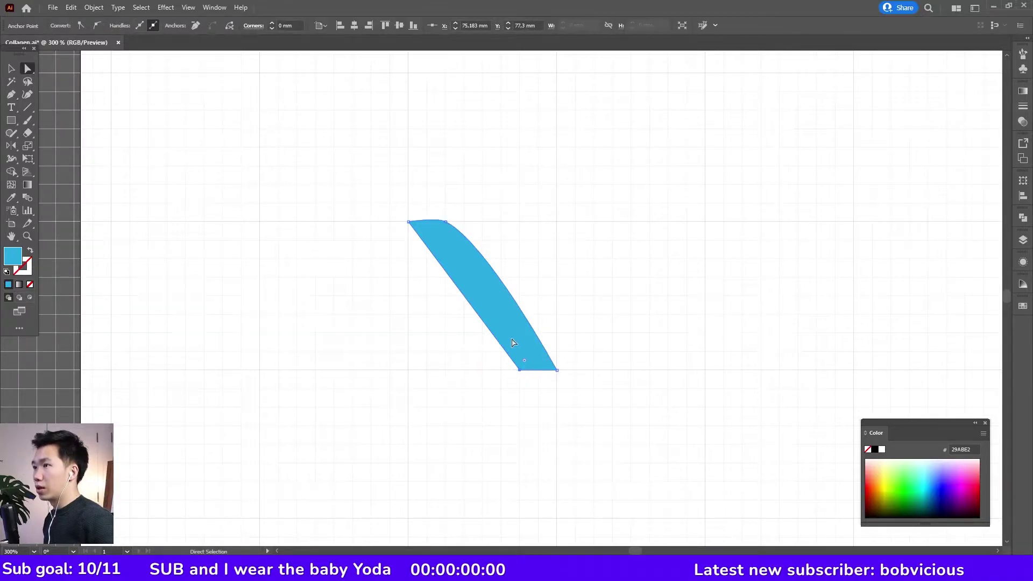
pyautogui.click(98, 28)
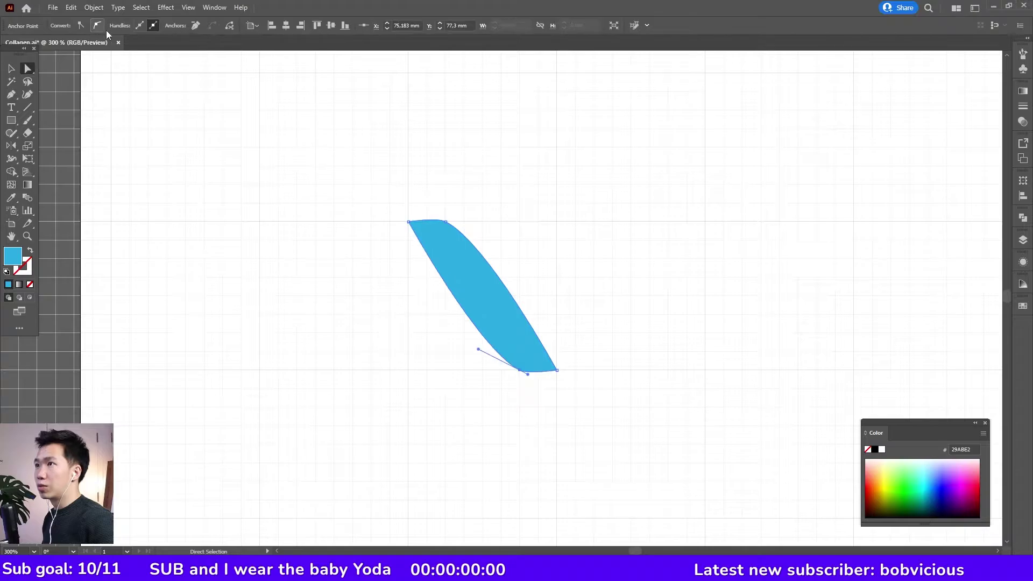
pyautogui.click(557, 369)
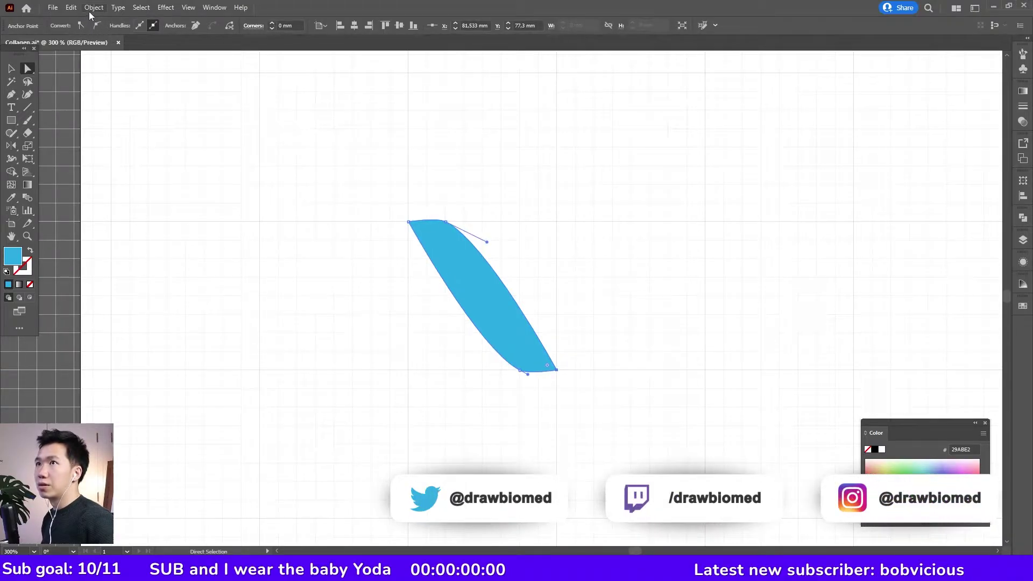
pyautogui.click(96, 26)
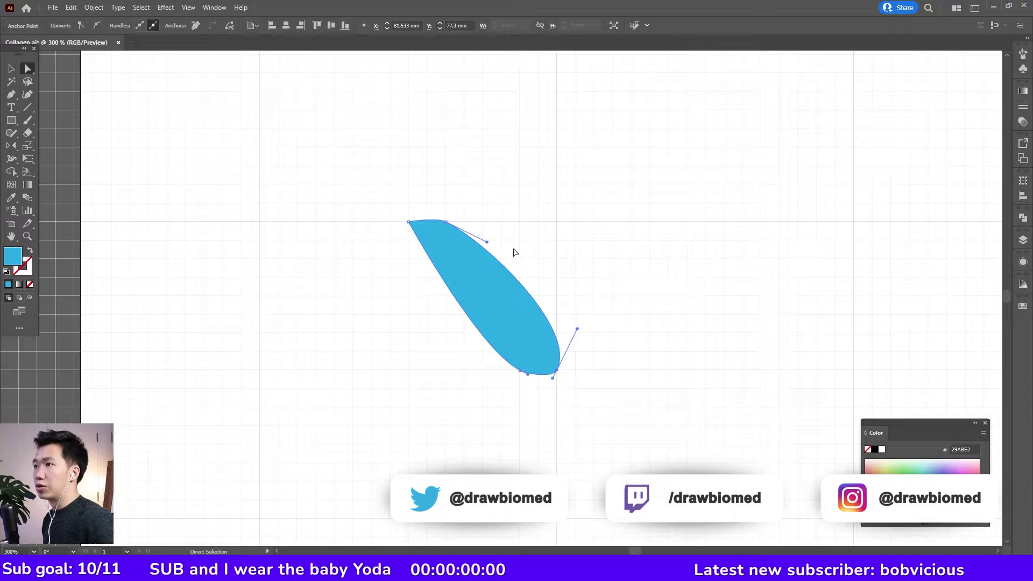
# Step: Smooth the top-left corner, bend the edges into an S-curve, and Alt-drag a copy right
pyautogui.moveTo(577, 330); pyautogui.dragTo(499, 366)
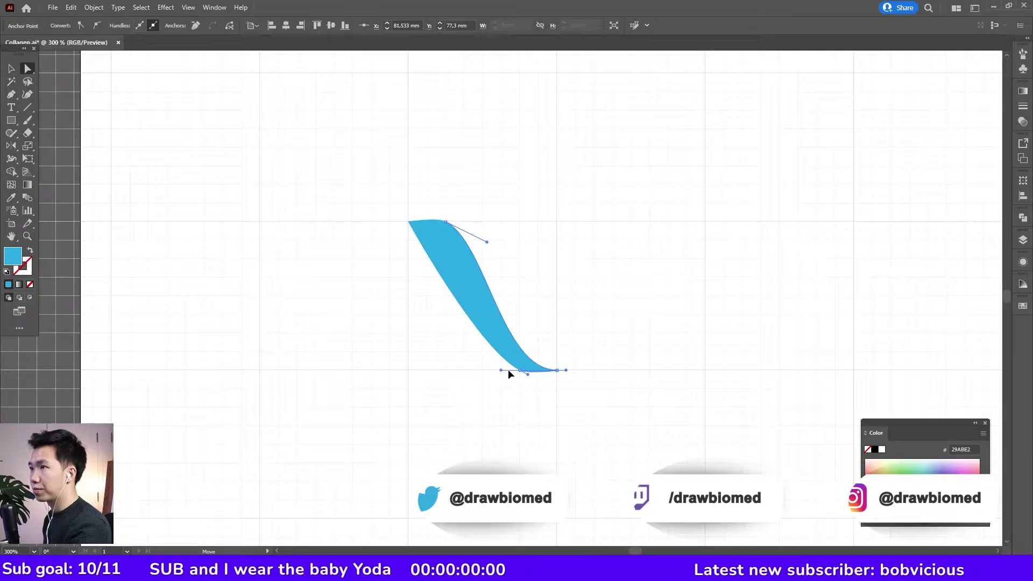
pyautogui.moveTo(502, 371)
pyautogui.mouseDown()
pyautogui.moveTo(529, 355)
pyautogui.moveTo(523, 372)
pyautogui.mouseUp()
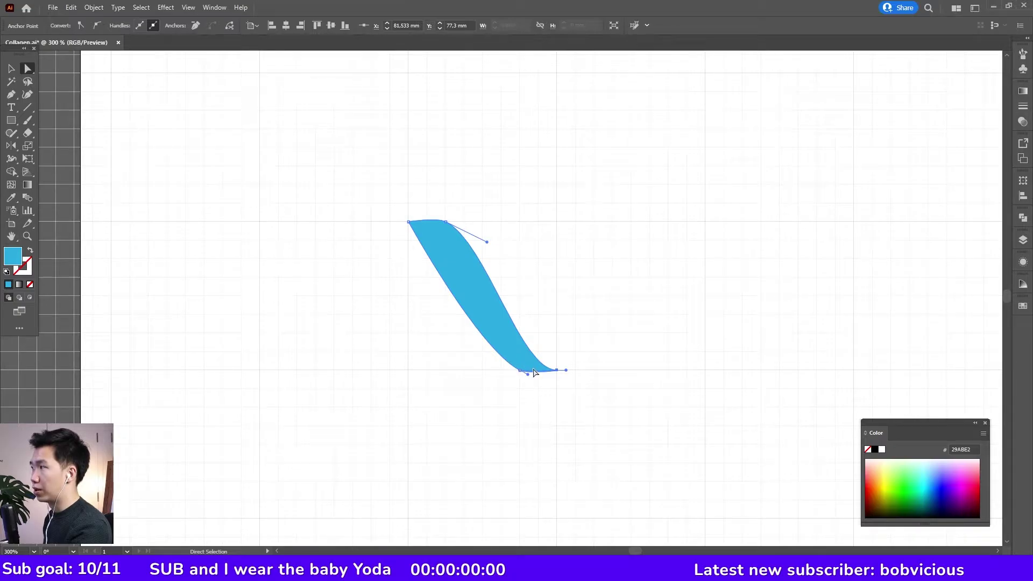
pyautogui.click(408, 225)
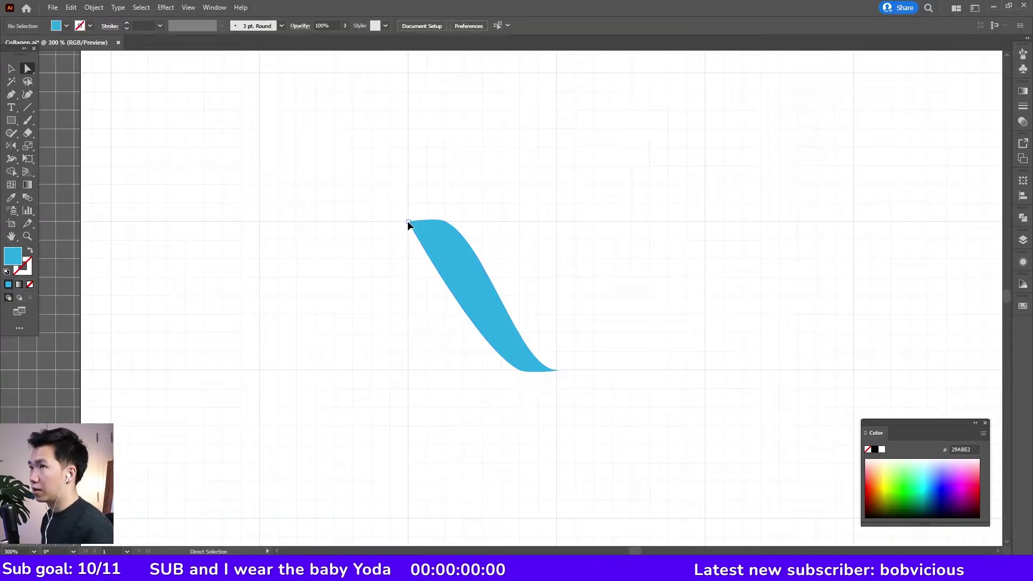
pyautogui.click(96, 25)
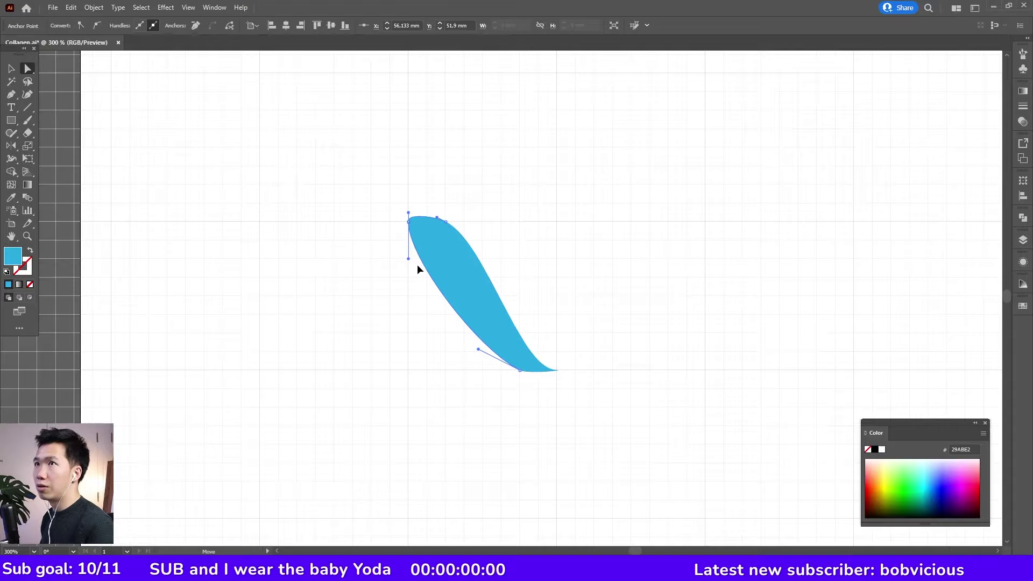
pyautogui.moveTo(408, 260); pyautogui.dragTo(445, 222)
pyautogui.press('v')
pyautogui.moveTo(489, 301); pyautogui.dragTo(765, 287)
# Step: Add a third strand copy and duplicate the row of three strands above
pyautogui.click(708, 229)
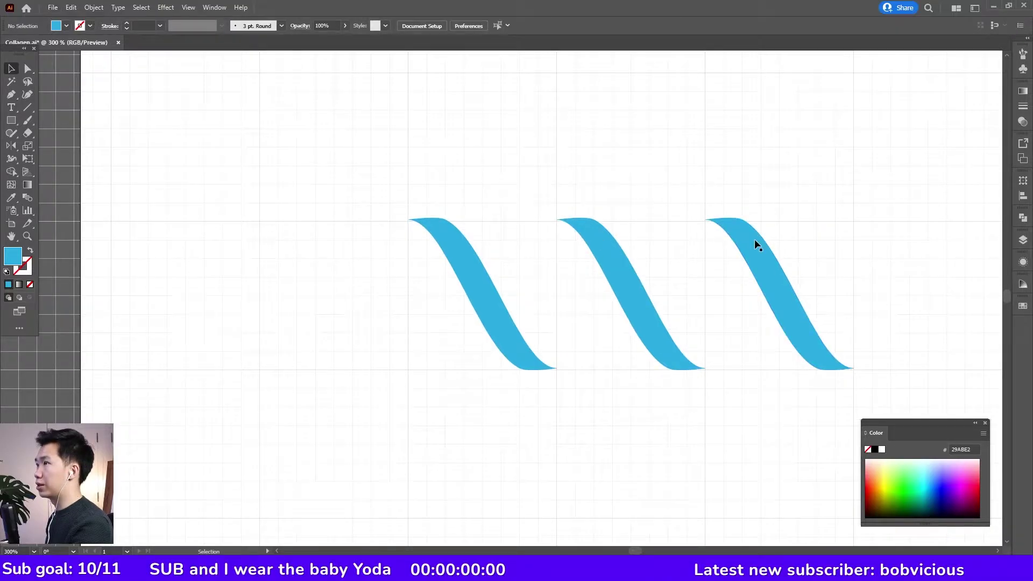
pyautogui.hotkey('ctrl', 'a')
pyautogui.moveTo(628, 292); pyautogui.dragTo(591, 144)
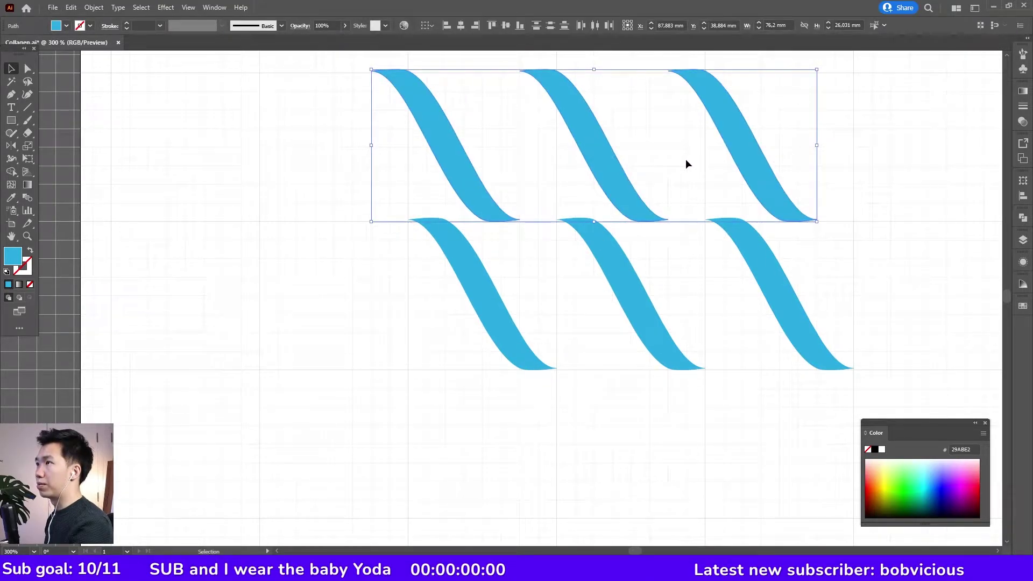
pyautogui.click(857, 267)
# Step: Colour the bottom-left strand dark blue and the bottom-right strand teal
pyautogui.click(614, 257)
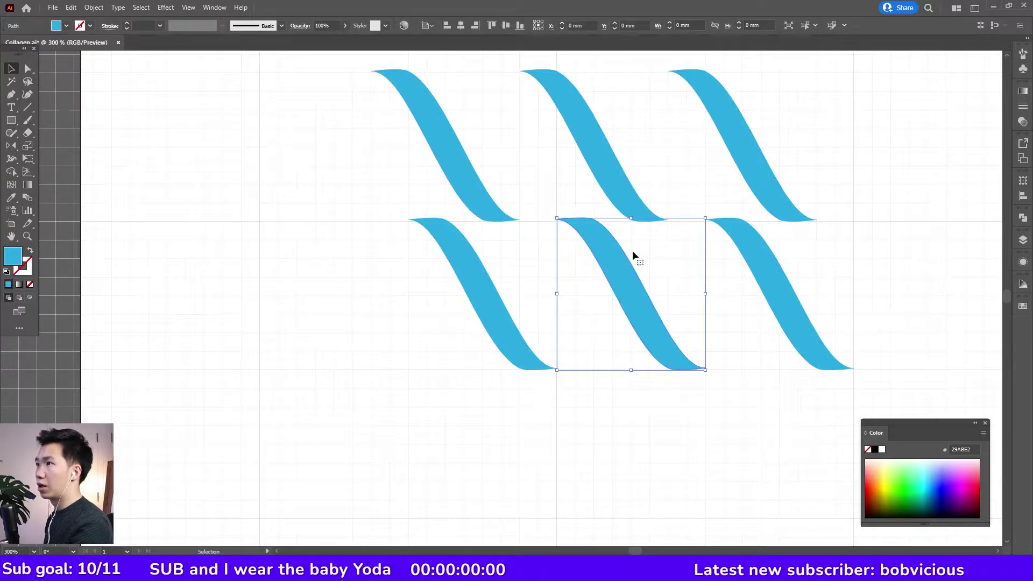
pyautogui.click(1024, 305)
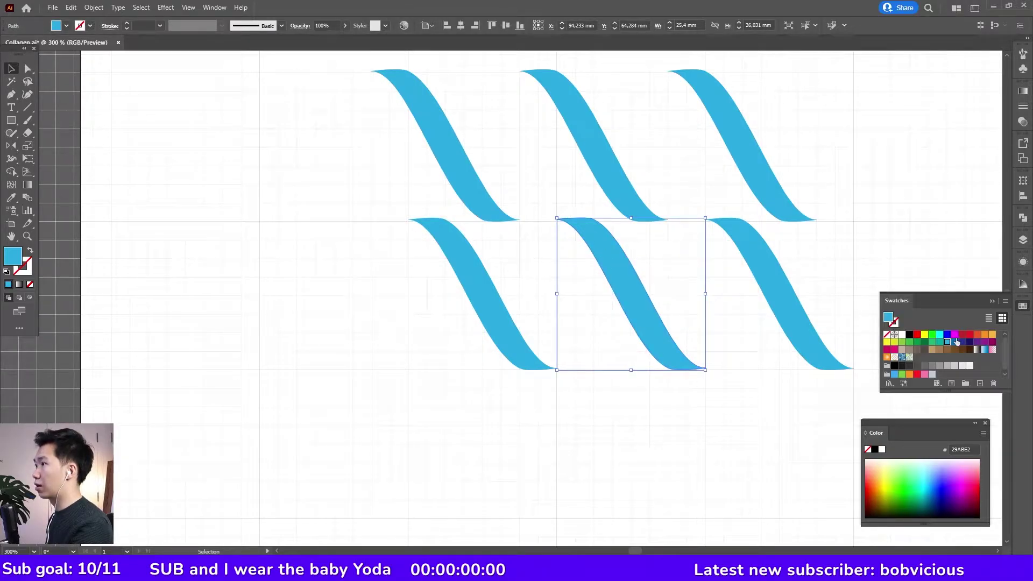
pyautogui.hotkey('ctrl', 'alt', '[')
pyautogui.click(964, 343)
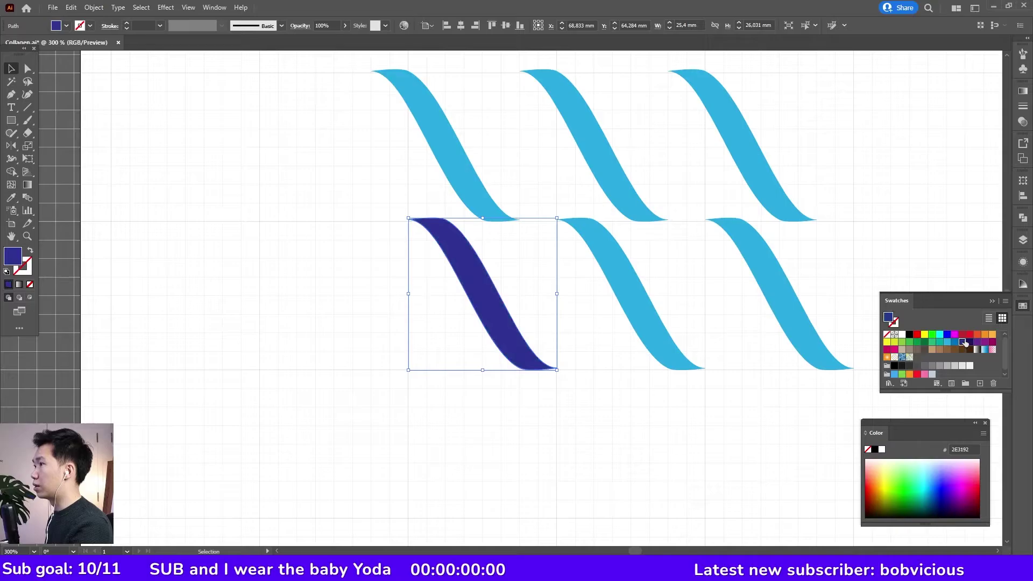
pyautogui.click(774, 282)
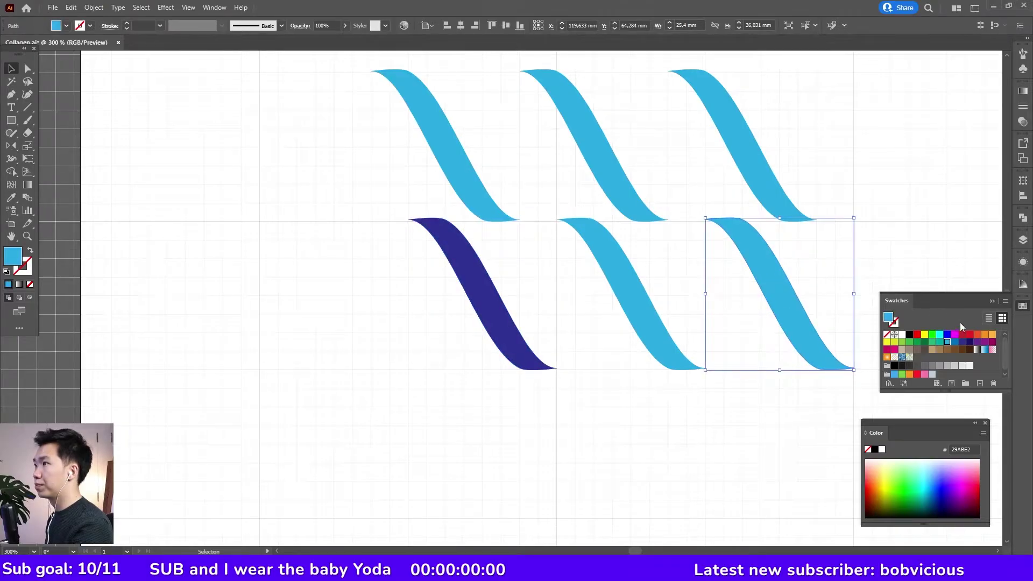
pyautogui.click(940, 344)
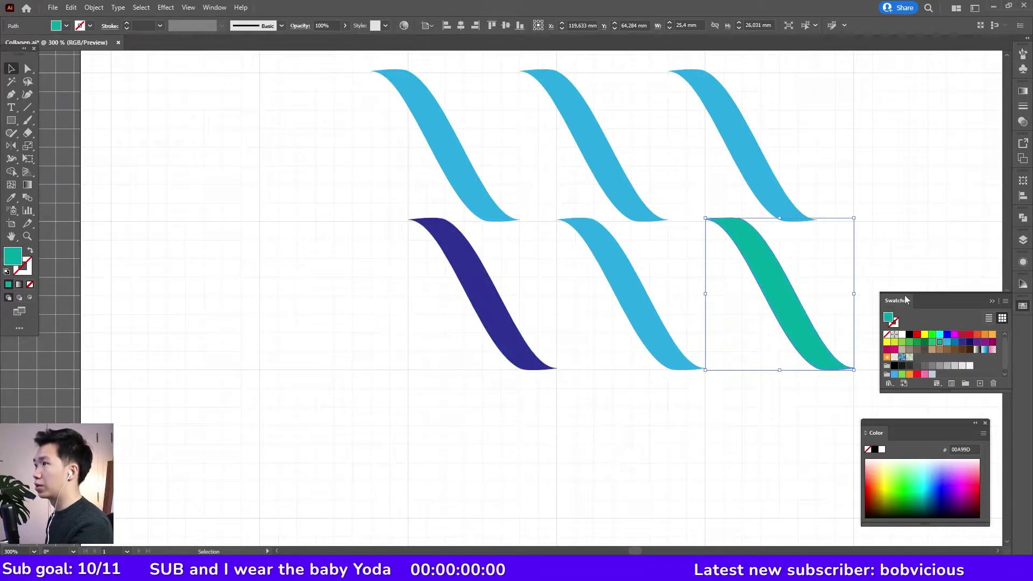
pyautogui.click(738, 202)
pyautogui.moveTo(738, 203)
pyautogui.mouseDown()
pyautogui.moveTo(638, 283)
pyautogui.moveTo(638, 168)
pyautogui.mouseUp()
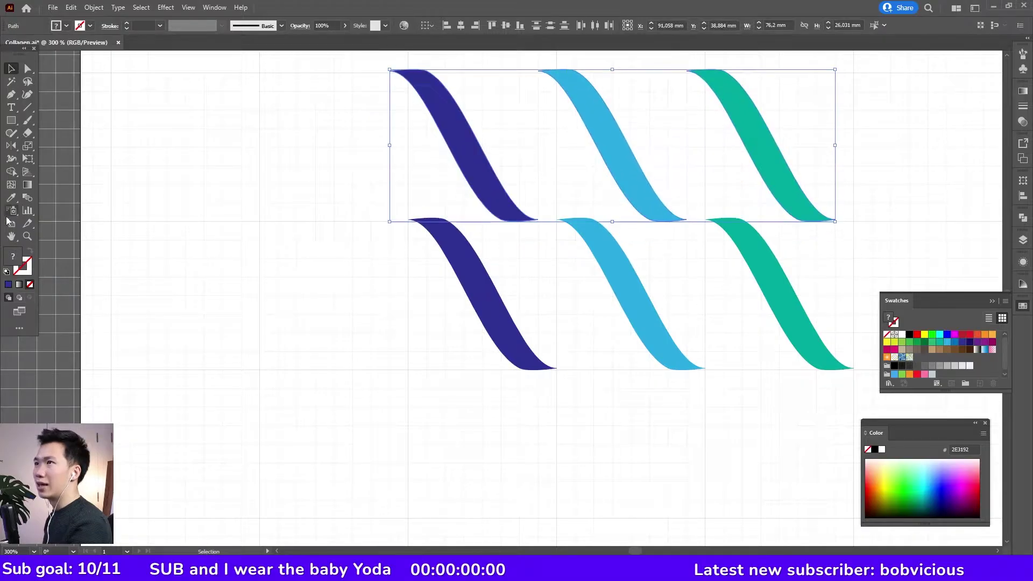
# Step: Reflect the selected ribbons vertically with the Reflect tool
pyautogui.doubleClick(12, 148)
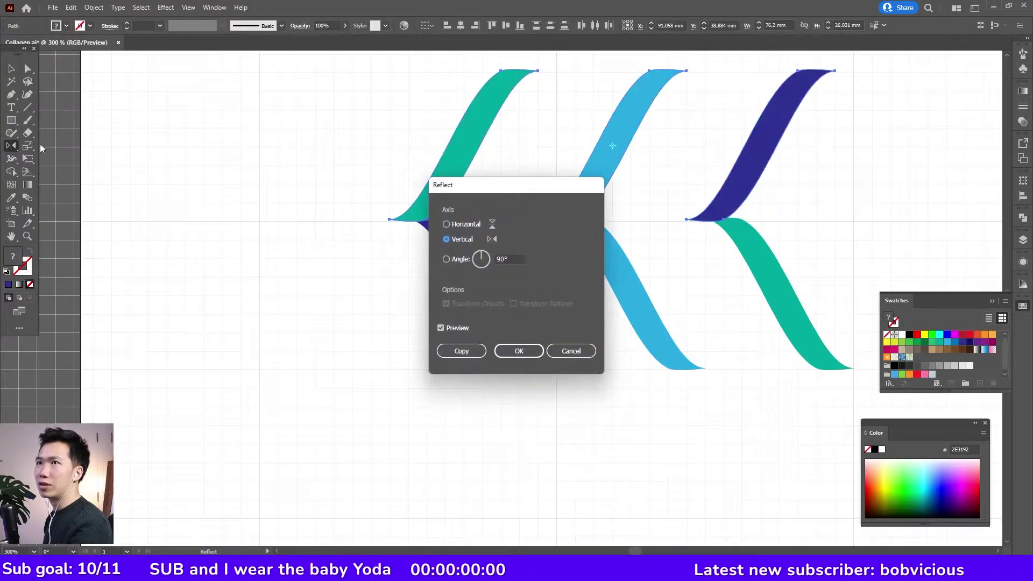
pyautogui.click(528, 356)
pyautogui.press('v')
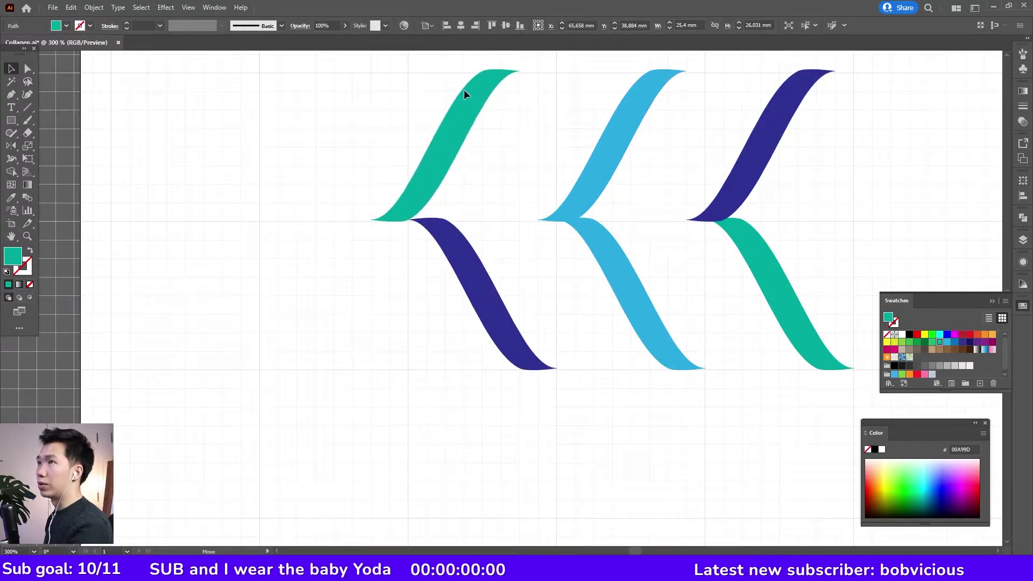
# Step: Arrange the teal, dark-blue and light-blue ribbons into one overlapping row of arches
pyautogui.moveTo(480, 86)
pyautogui.mouseDown()
pyautogui.moveTo(685, 185)
pyautogui.moveTo(653, 237)
pyautogui.moveTo(684, 244)
pyautogui.mouseUp()
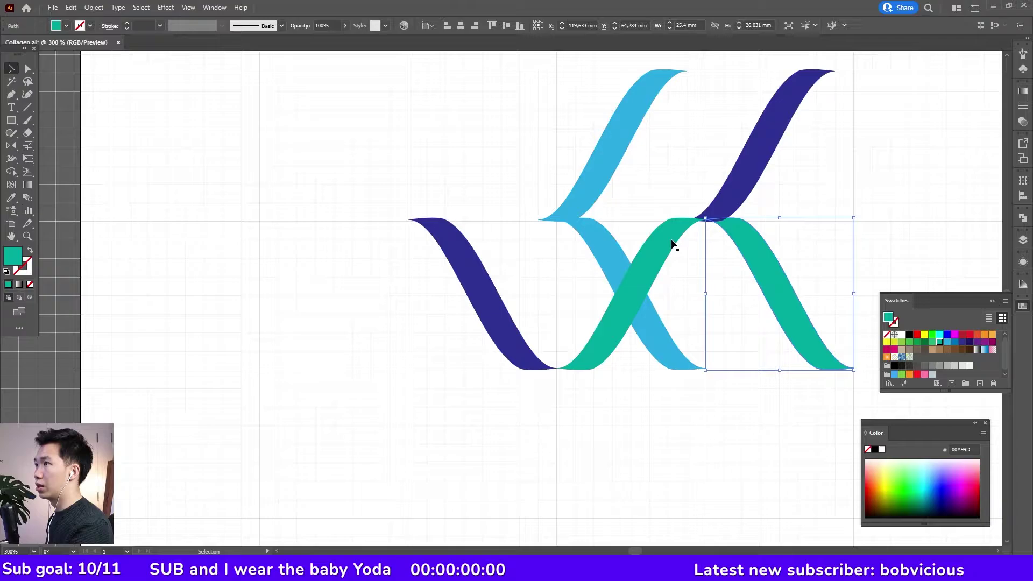
pyautogui.click(674, 244)
pyautogui.moveTo(753, 146); pyautogui.dragTo(352, 279)
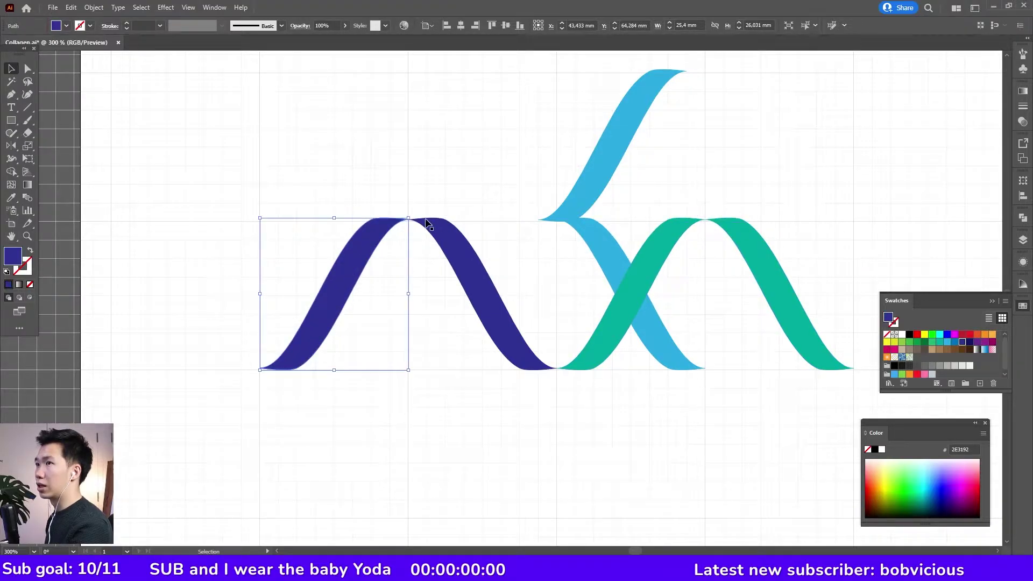
pyautogui.moveTo(633, 113); pyautogui.dragTo(497, 257)
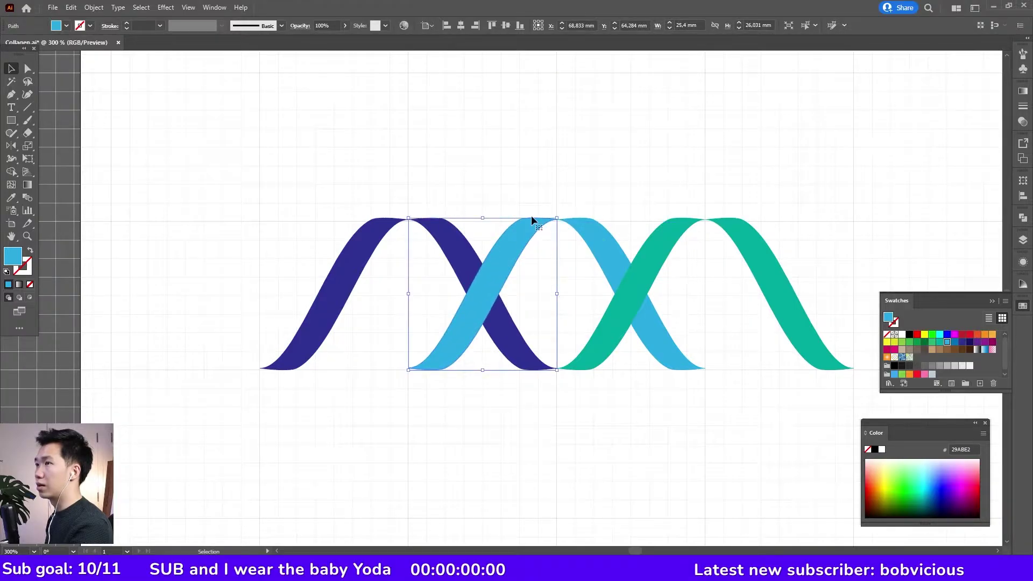
pyautogui.click(598, 177)
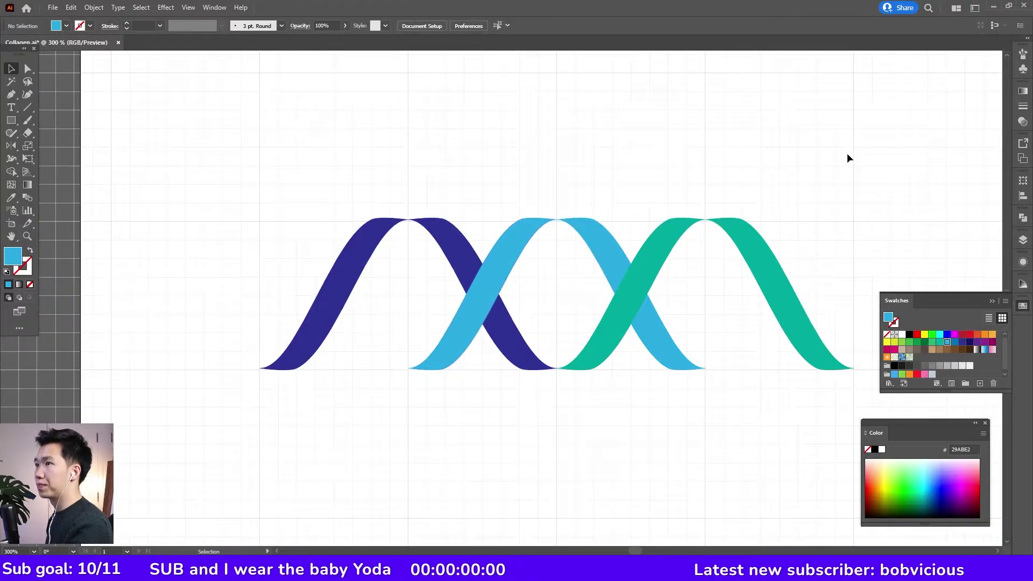
# Step: Separate the arches into rows and duplicate the dark-blue and light-blue arches rightward
pyautogui.moveTo(708, 233)
pyautogui.mouseDown()
pyautogui.moveTo(822, 333)
pyautogui.moveTo(708, 233)
pyautogui.moveTo(457, 393)
pyautogui.mouseUp()
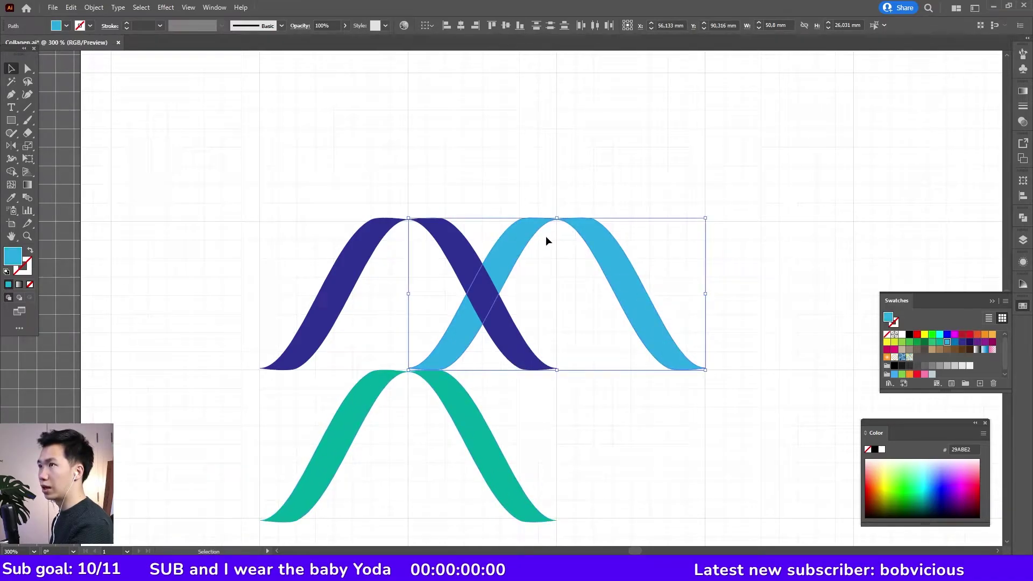
pyautogui.moveTo(546, 237)
pyautogui.mouseDown()
pyautogui.moveTo(394, 88)
pyautogui.moveTo(393, 99)
pyautogui.mouseUp()
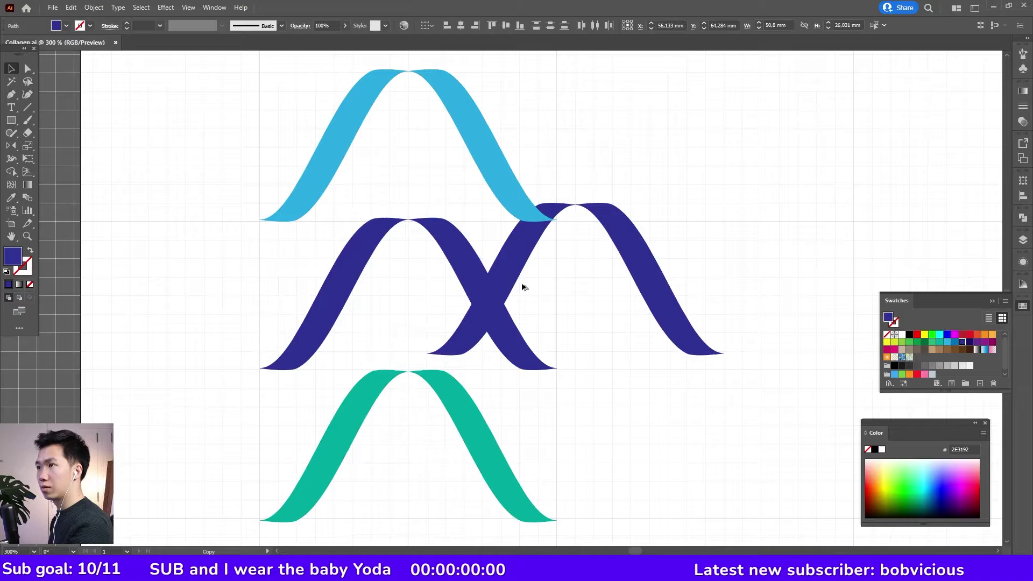
pyautogui.keyDown('alt'); pyautogui.moveTo(337, 271); pyautogui.dragTo(637, 271); pyautogui.keyUp('alt')
pyautogui.click(805, 187)
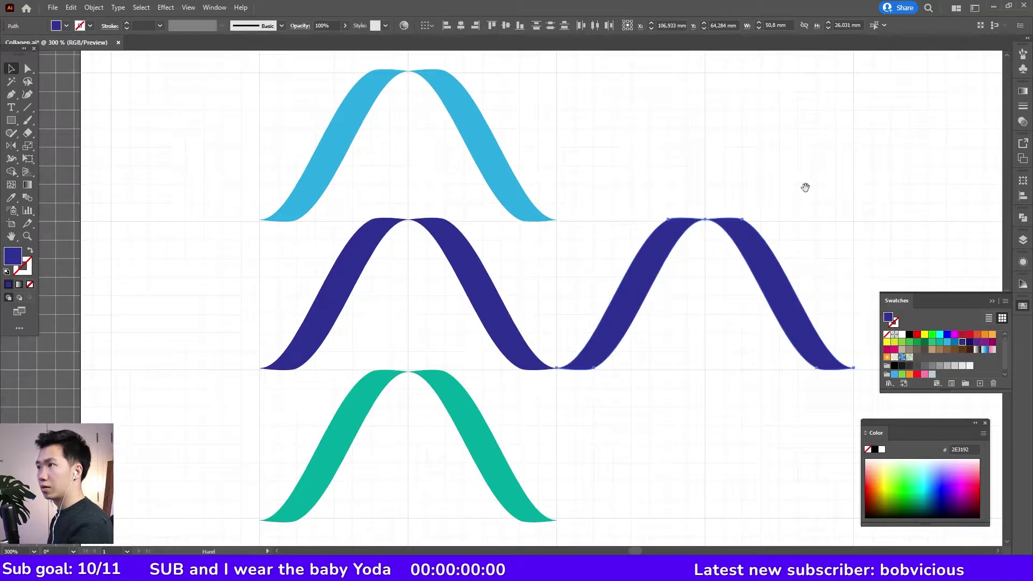
pyautogui.keyDown('alt'); pyautogui.moveTo(582, 135); pyautogui.dragTo(878, 135); pyautogui.keyUp('alt')
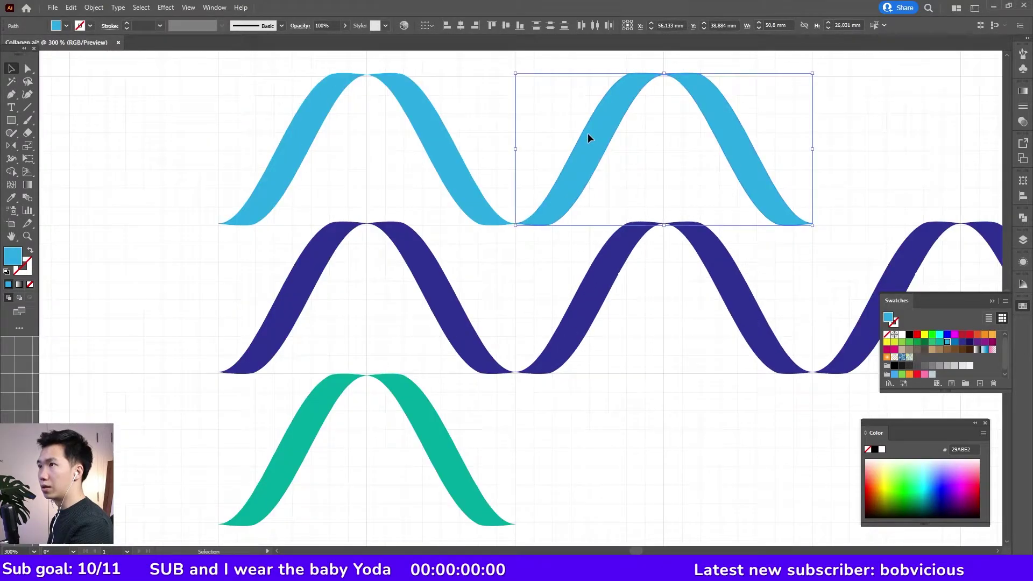
pyautogui.click(446, 305)
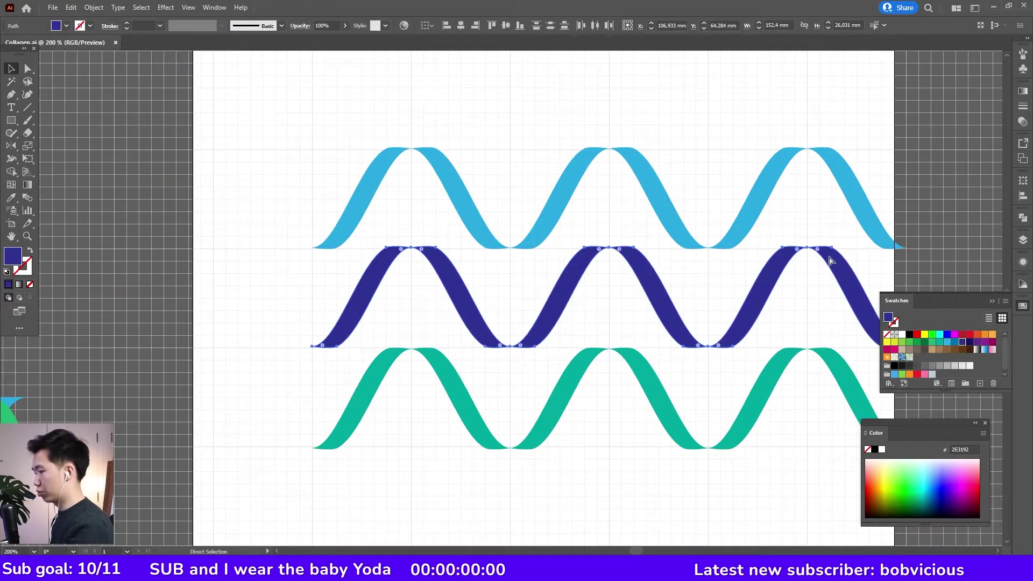
# Step: Stack the dark-blue ribbon onto the teal ribbon, nudged right as an offset
pyautogui.press('v')
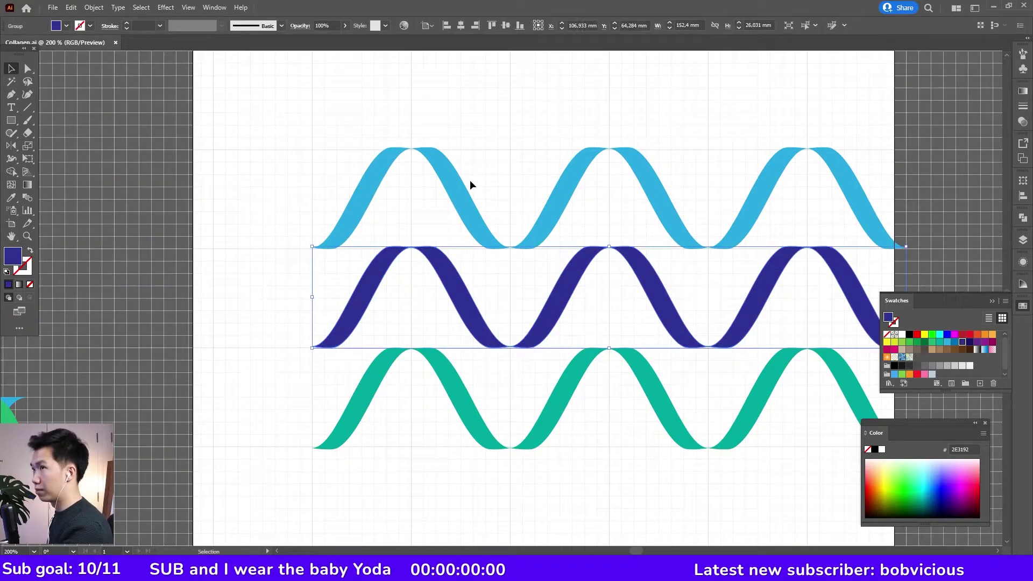
pyautogui.moveTo(471, 319); pyautogui.dragTo(499, 414)
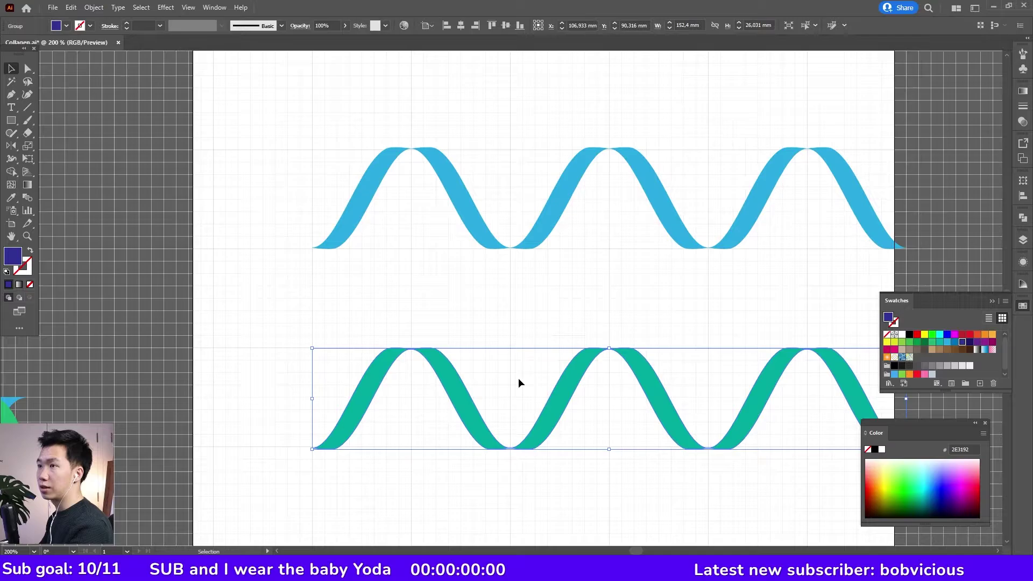
pyautogui.press('Right')
pyautogui.press('Right')
pyautogui.press('Right')
pyautogui.press('Right')
pyautogui.press('Right')
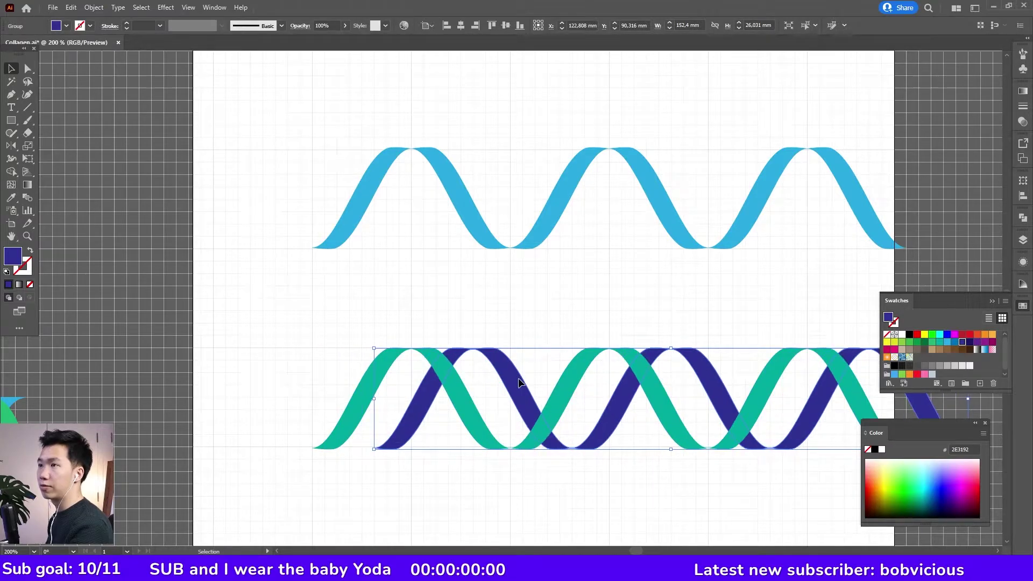
# Step: Stack the light-blue ribbon onto the helix, nudged further right, and select the whole helix
pyautogui.click(482, 235)
pyautogui.moveTo(477, 228); pyautogui.dragTo(472, 426)
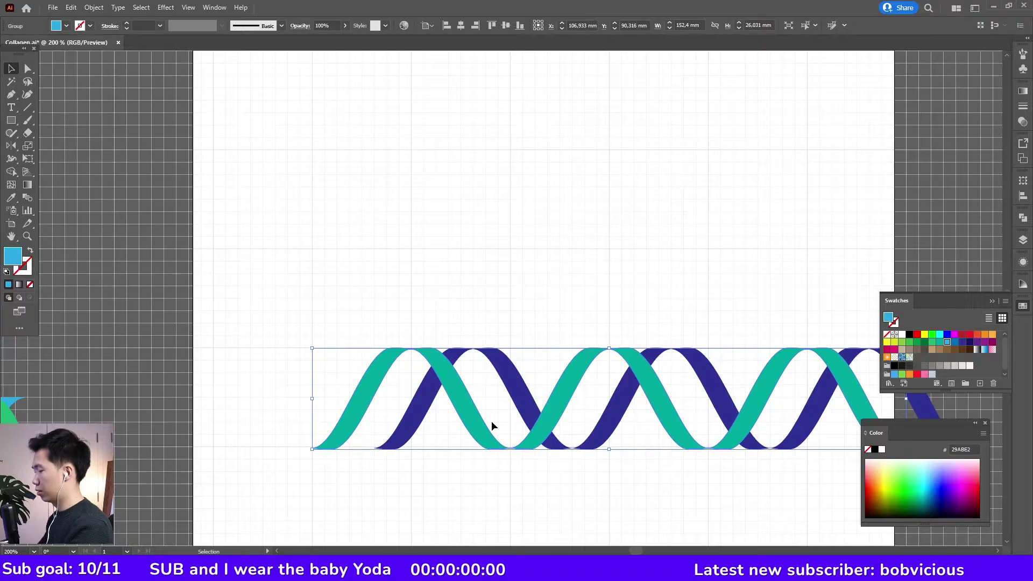
pyautogui.press('Right')
pyautogui.press('Right')
pyautogui.press('Right')
pyautogui.press('Right')
pyautogui.press('Right')
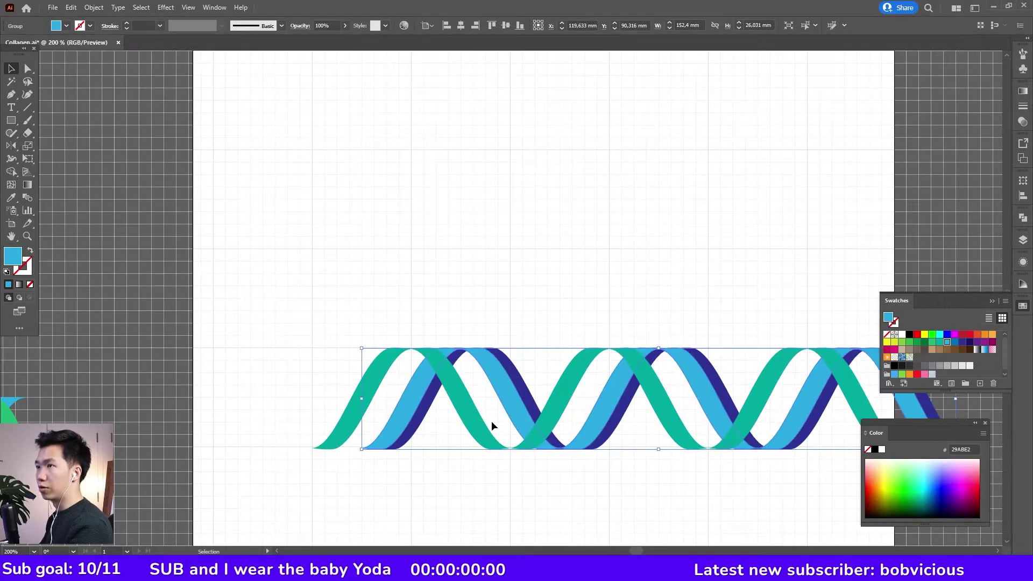
pyautogui.press('Right')
pyautogui.press('Right')
pyautogui.press('Right')
pyautogui.press('Right')
pyautogui.press('Right')
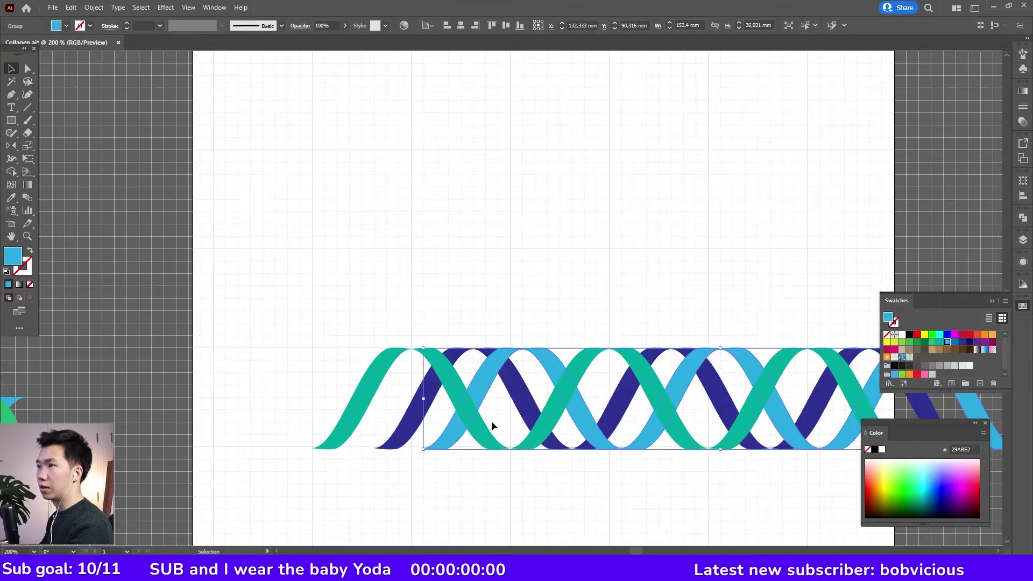
pyautogui.press('Right')
pyautogui.hotkey('ctrl', 'shift', 'a')
pyautogui.scroll(-2, 484, 279)
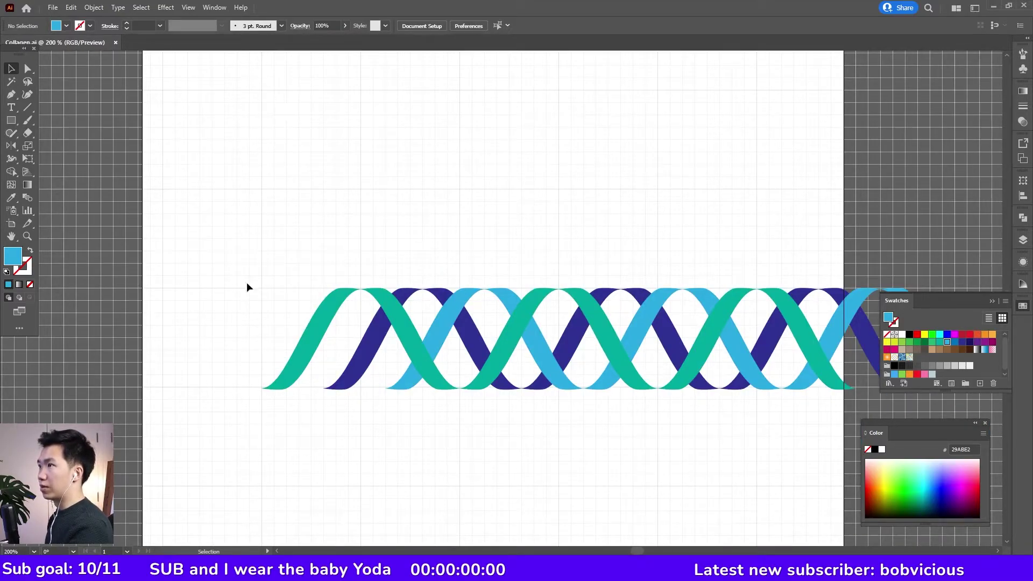
pyautogui.moveTo(249, 277); pyautogui.dragTo(786, 319)
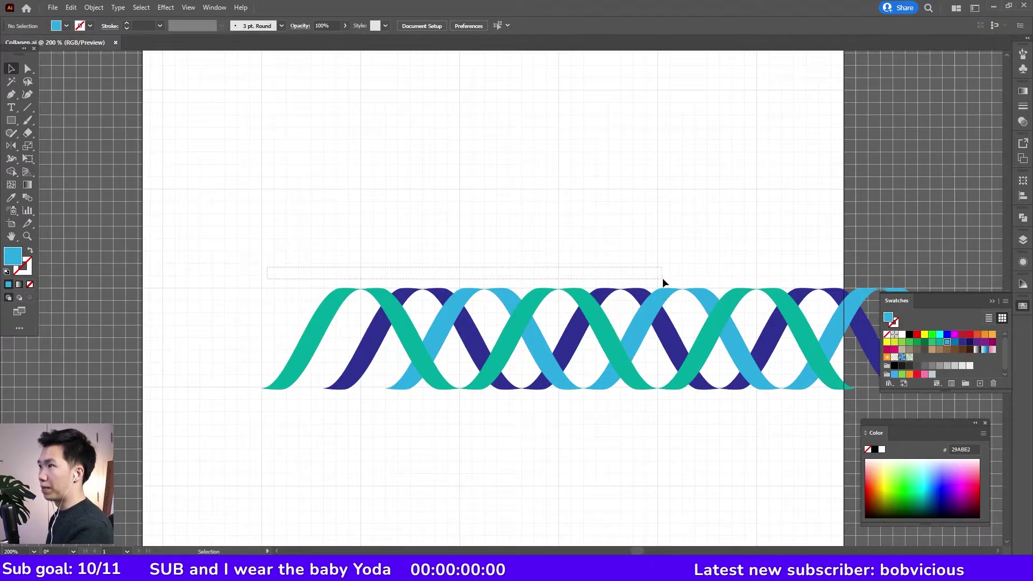
# Step: Ungroup the helix ribbons
pyautogui.rightClick(784, 313)
pyautogui.click(817, 411)
pyautogui.click(500, 235)
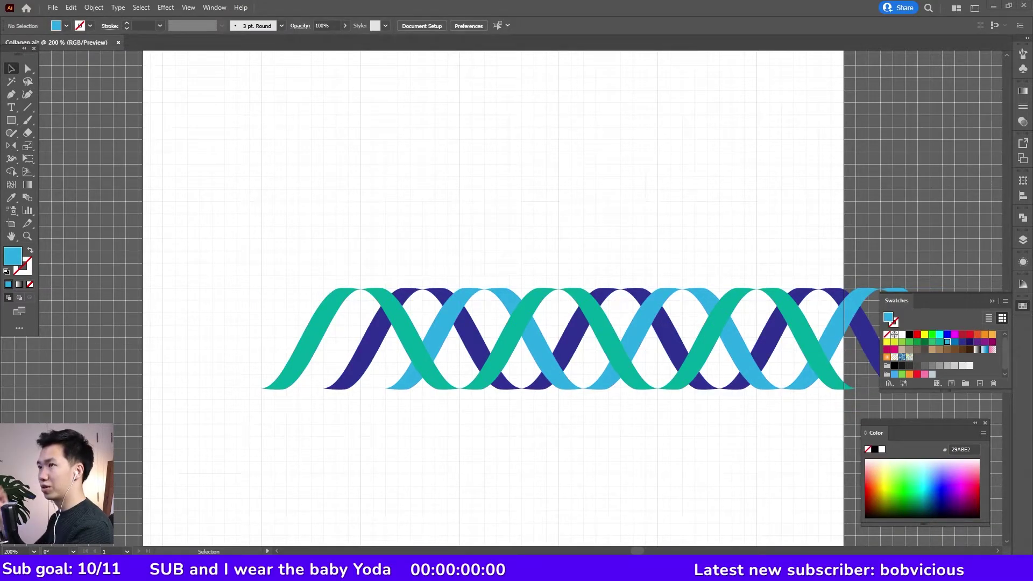
# Step: Bring dark-blue ribbon segments forward so the strands weave over and under
pyautogui.click(539, 320)
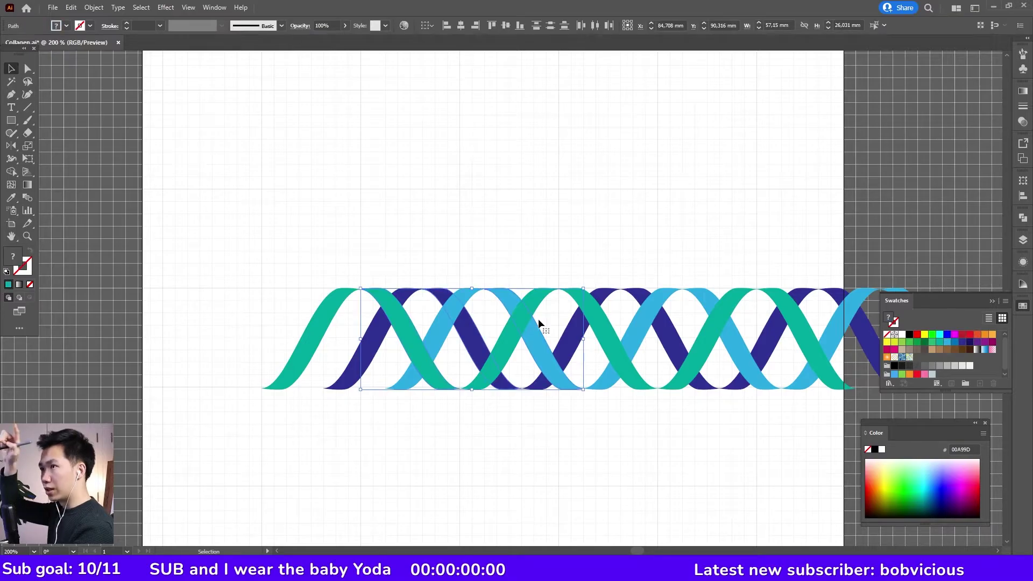
pyautogui.press('ctrl')
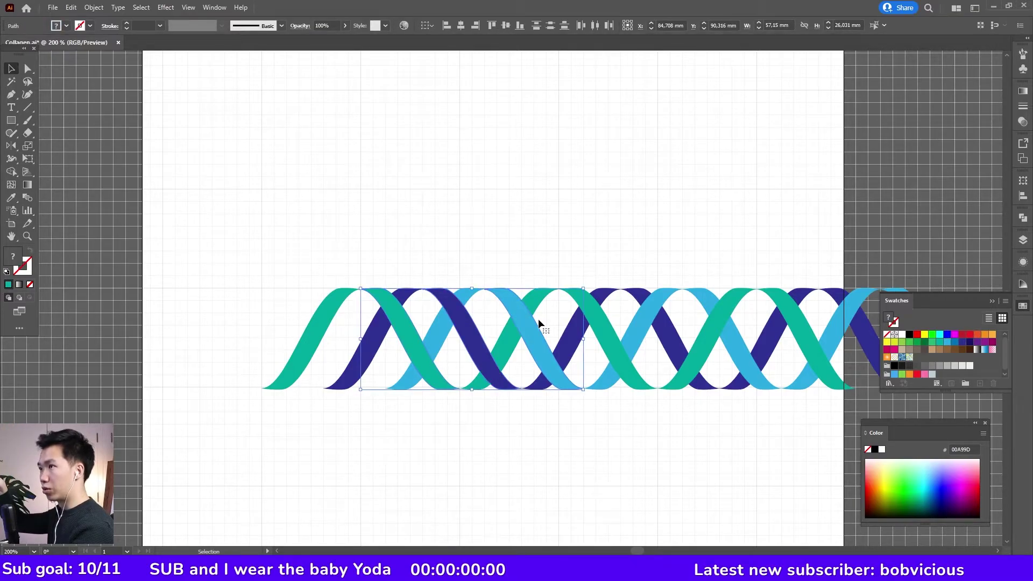
pyautogui.click(629, 303)
pyautogui.hotkey('ctrl', ']')
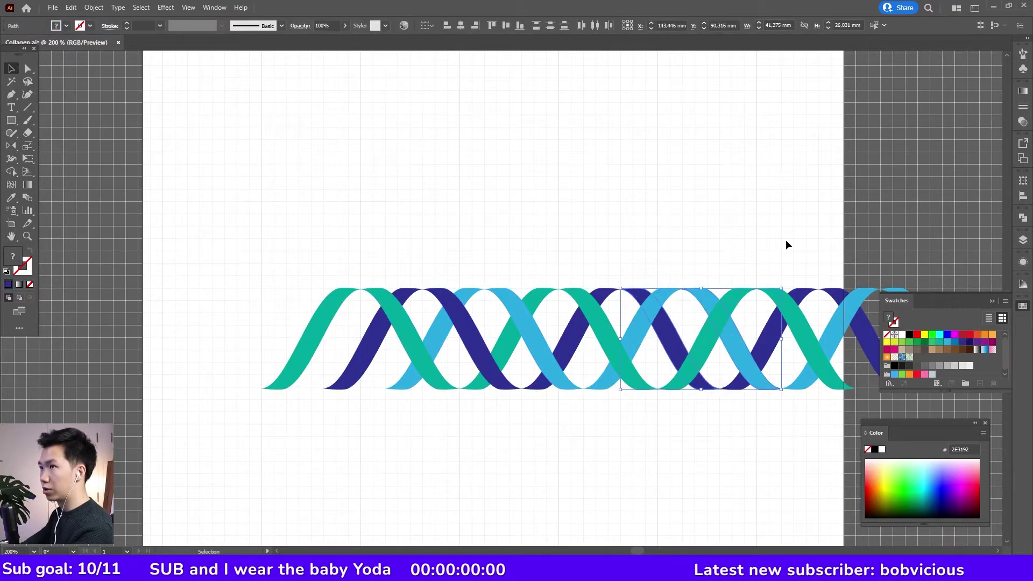
pyautogui.hotkey('ctrl', ']')
pyautogui.click(534, 234)
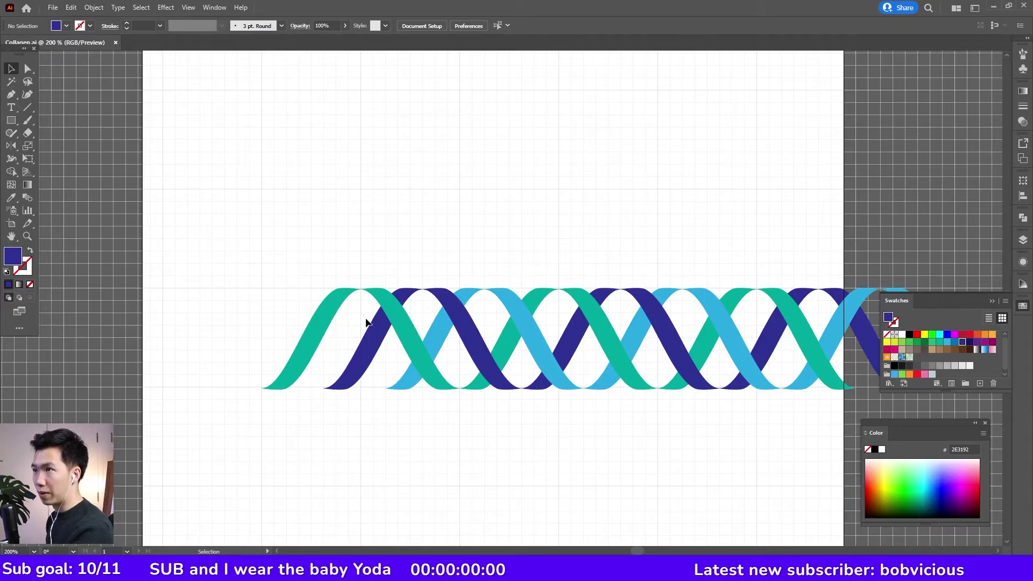
pyautogui.press('m')
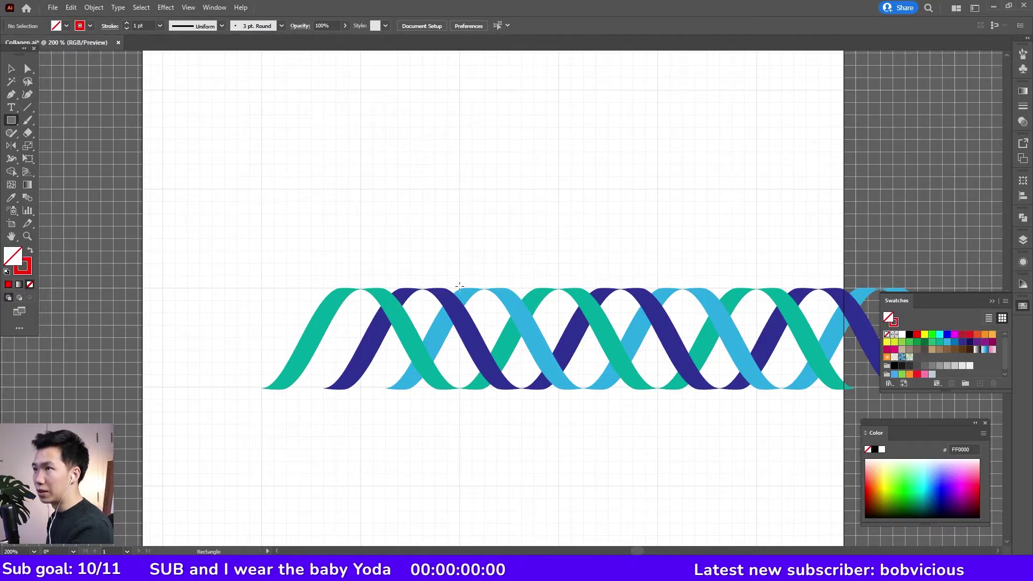
# Step: Draw a rectangle across the helix middle and divide the paths with Pathfinder
pyautogui.moveTo(459, 288)
pyautogui.mouseDown()
pyautogui.moveTo(658, 388)
pyautogui.moveTo(658, 398)
pyautogui.mouseUp()
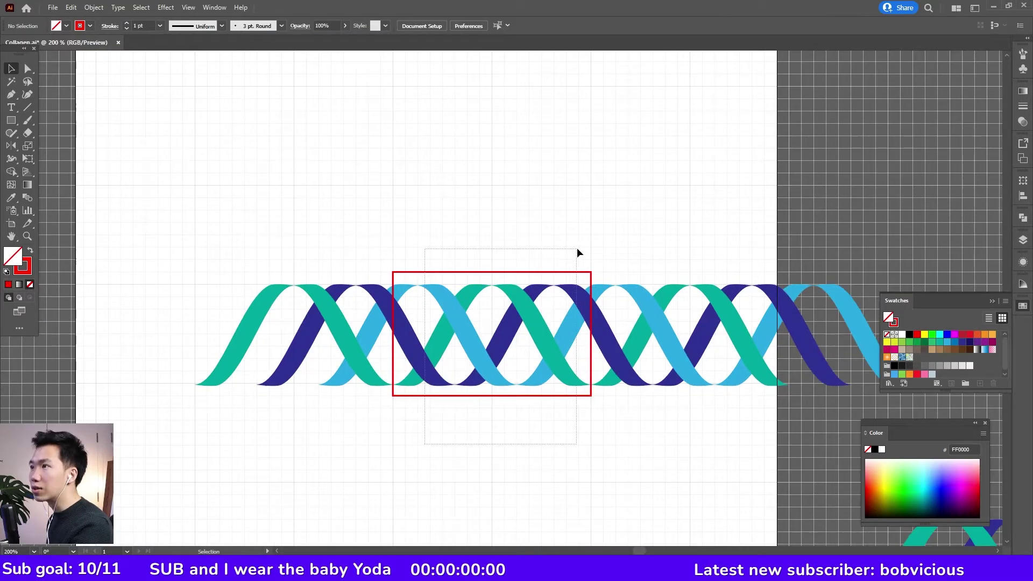
pyautogui.click(625, 287)
pyautogui.hotkey('ctrl', 'shift', 'F9')
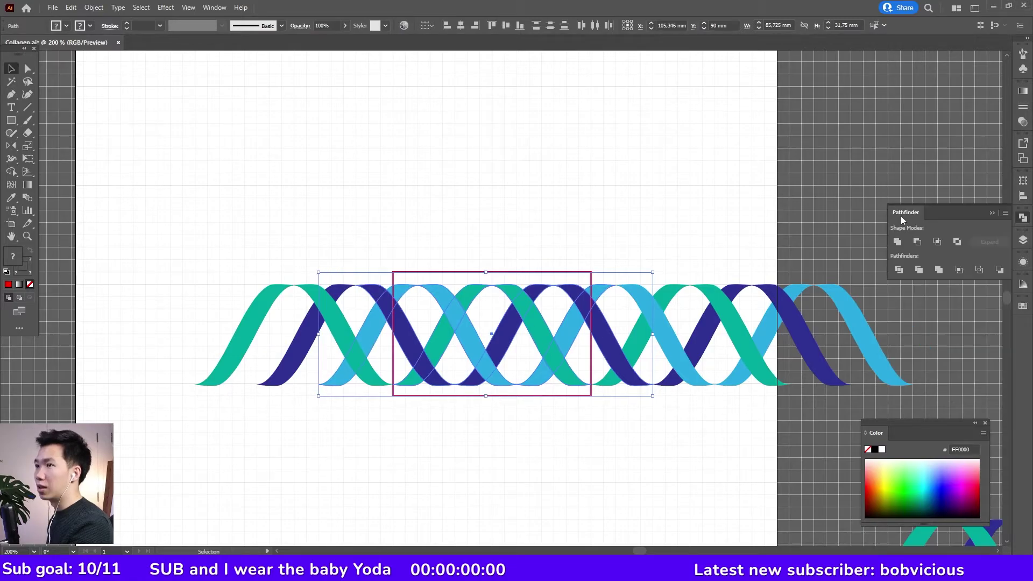
pyautogui.click(901, 274)
pyautogui.click(636, 432)
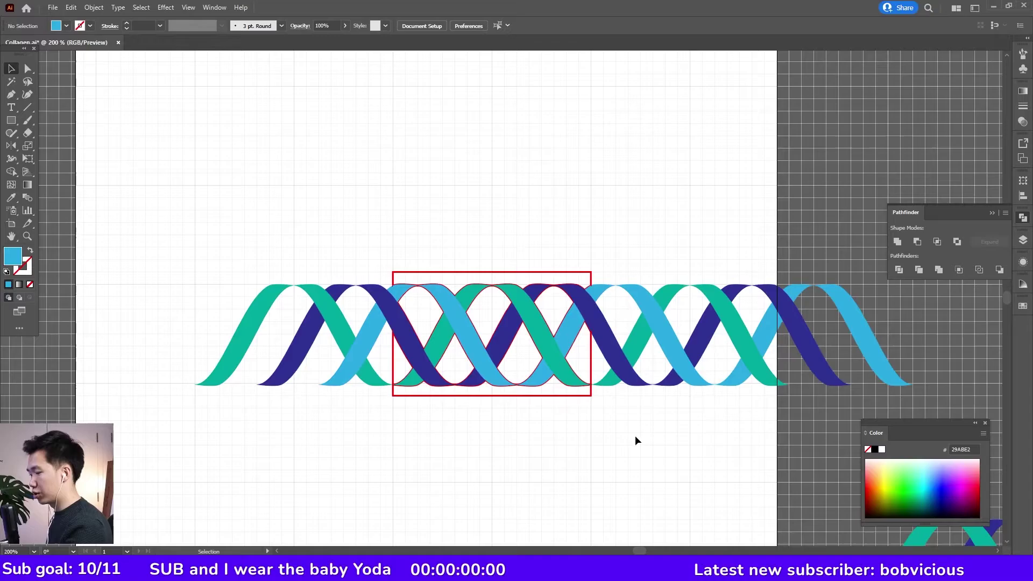
# Step: Copy the divided section below, ungroup it, and delete the left and right overhanging pieces
pyautogui.moveTo(518, 344)
pyautogui.mouseDown()
pyautogui.moveTo(556, 381)
pyautogui.moveTo(509, 452)
pyautogui.moveTo(516, 464)
pyautogui.mouseUp()
pyautogui.click(706, 377)
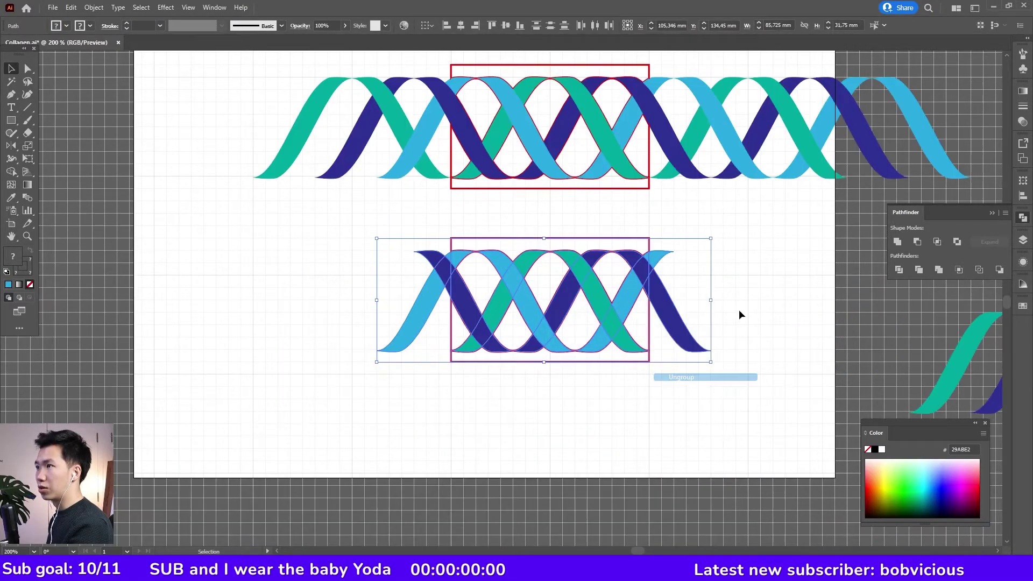
pyautogui.click(740, 315)
pyautogui.click(665, 325)
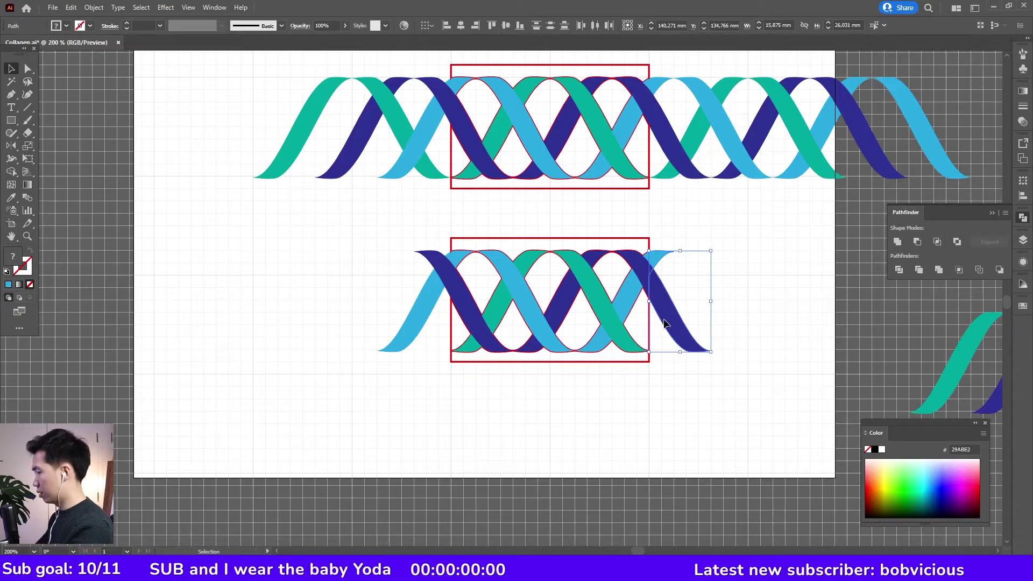
pyautogui.press('Delete')
pyautogui.click(436, 266)
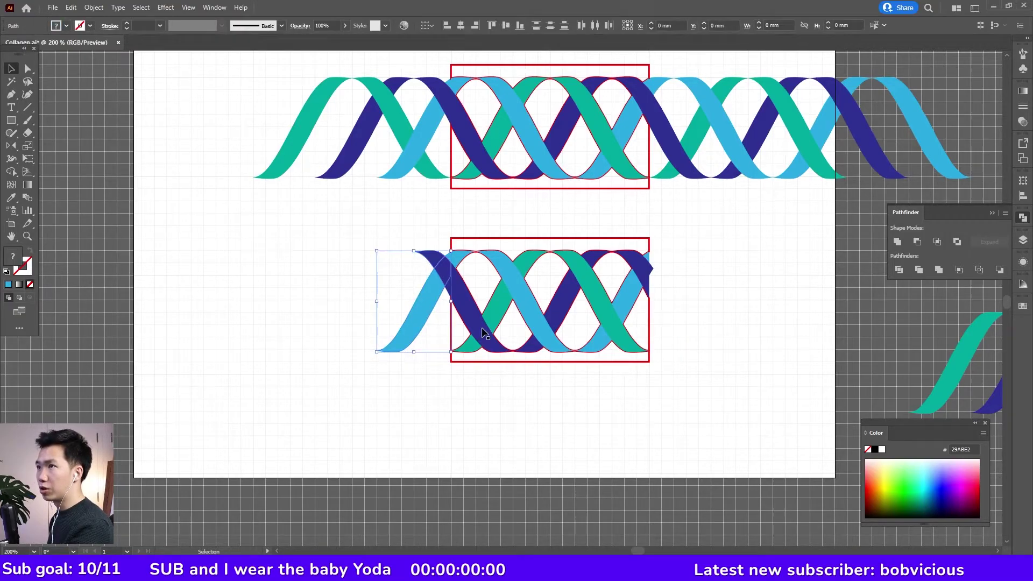
pyautogui.press('Delete')
pyautogui.click(495, 239)
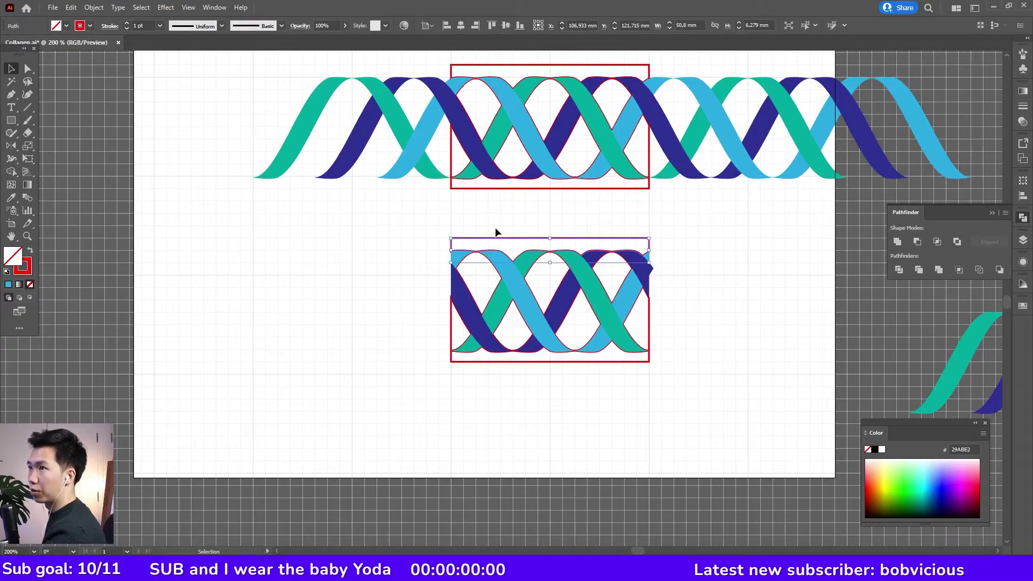
pyautogui.click(684, 306)
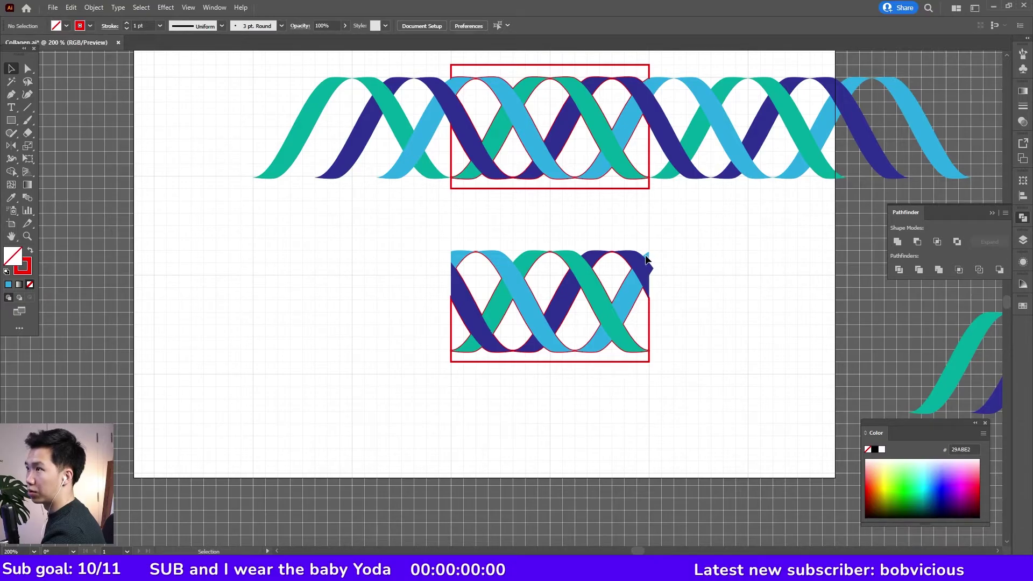
pyautogui.keyDown('alt'); pyautogui.scroll(1, 687, 432); pyautogui.keyUp('alt')
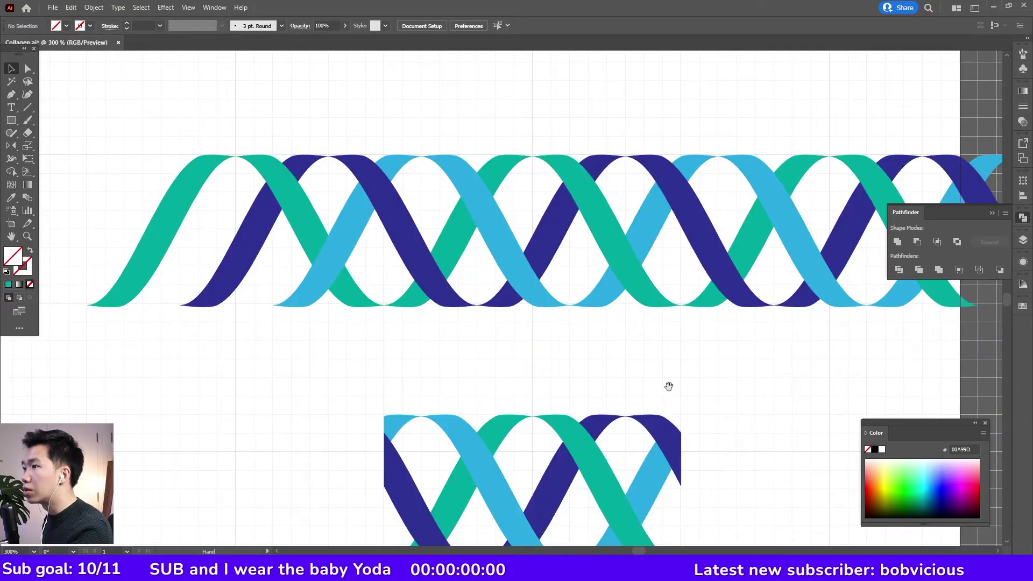
pyautogui.scroll(-3, 669, 385)
pyautogui.moveTo(680, 280); pyautogui.dragTo(613, 345)
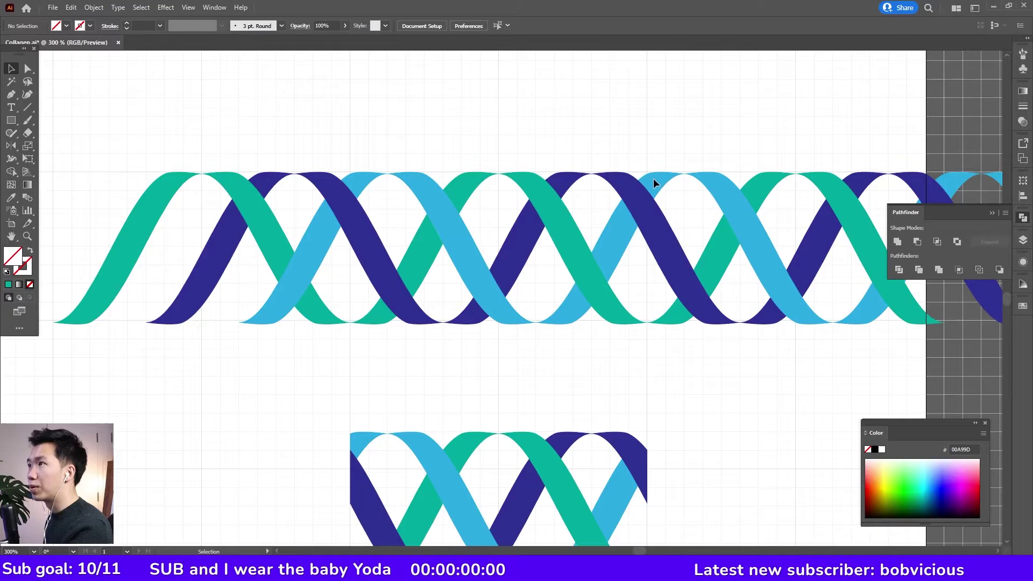
# Step: Move the stray blue sliver at the tile corner and select the whole tile group
pyautogui.moveTo(654, 178); pyautogui.dragTo(637, 396)
pyautogui.moveTo(645, 451); pyautogui.dragTo(642, 437)
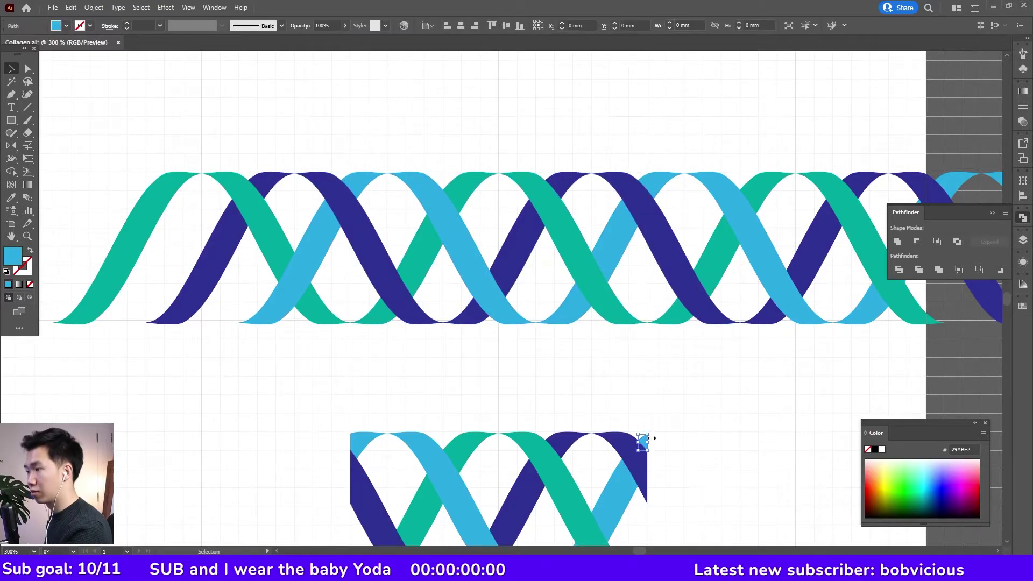
pyautogui.keyDown('alt'); pyautogui.scroll(-1, 654, 433); pyautogui.keyUp('alt')
pyautogui.press('v')
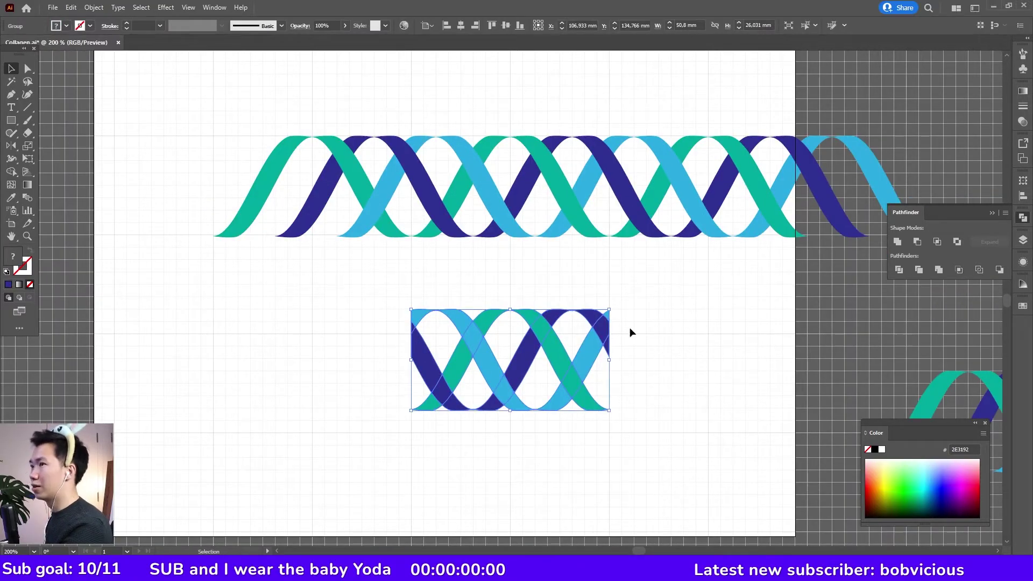
# Step: Create a new Pattern Brush from the woven tile with Auto-Sliced outer corners
pyautogui.click(168, 9)
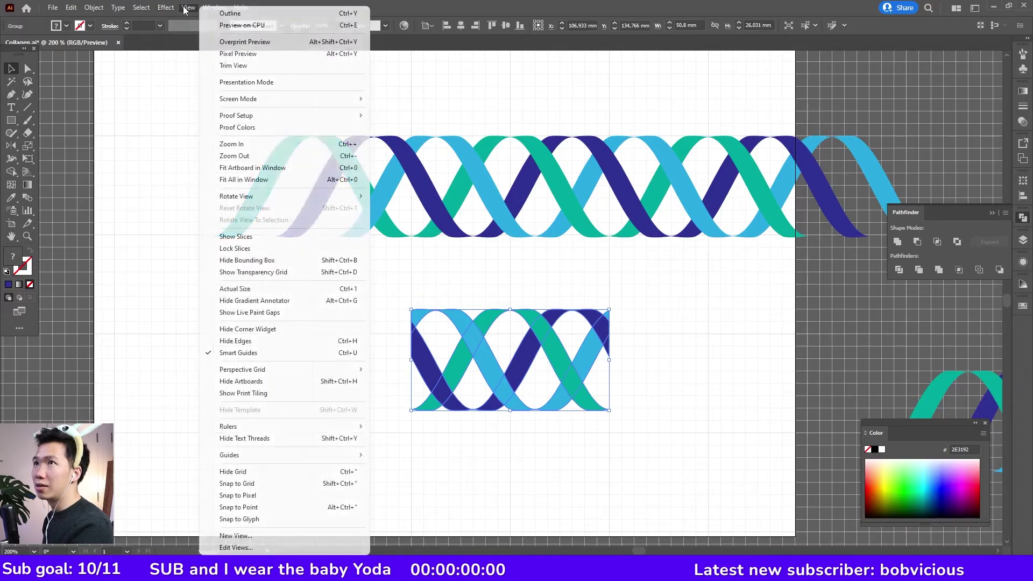
pyautogui.click(281, 26)
pyautogui.click(281, 38)
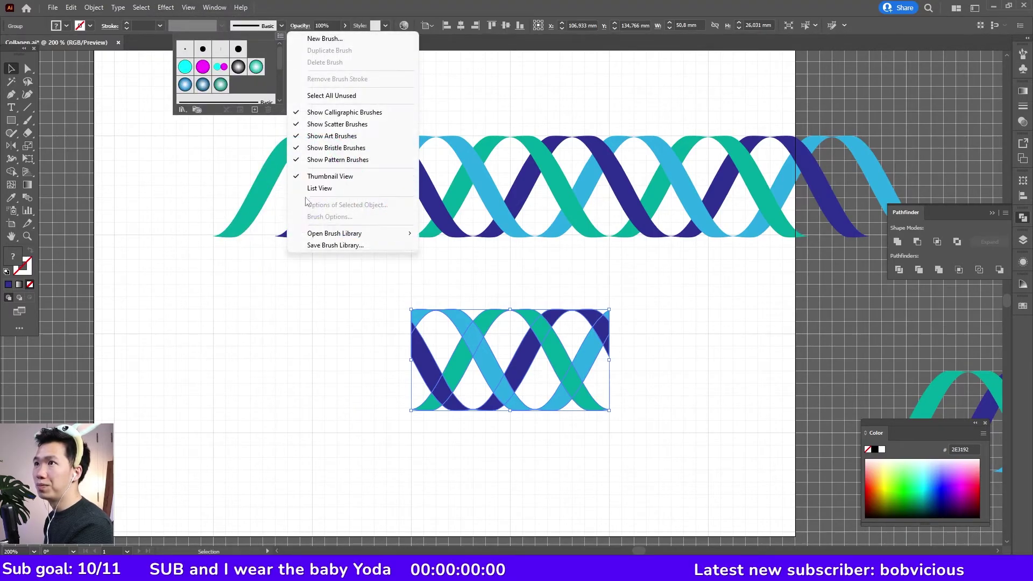
pyautogui.click(347, 44)
pyautogui.click(494, 338)
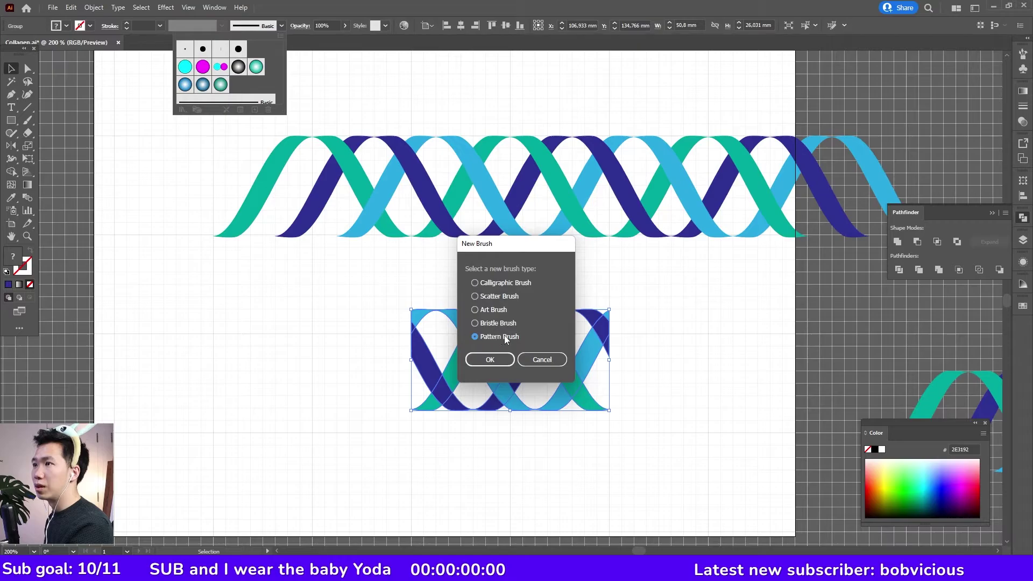
pyautogui.click(500, 358)
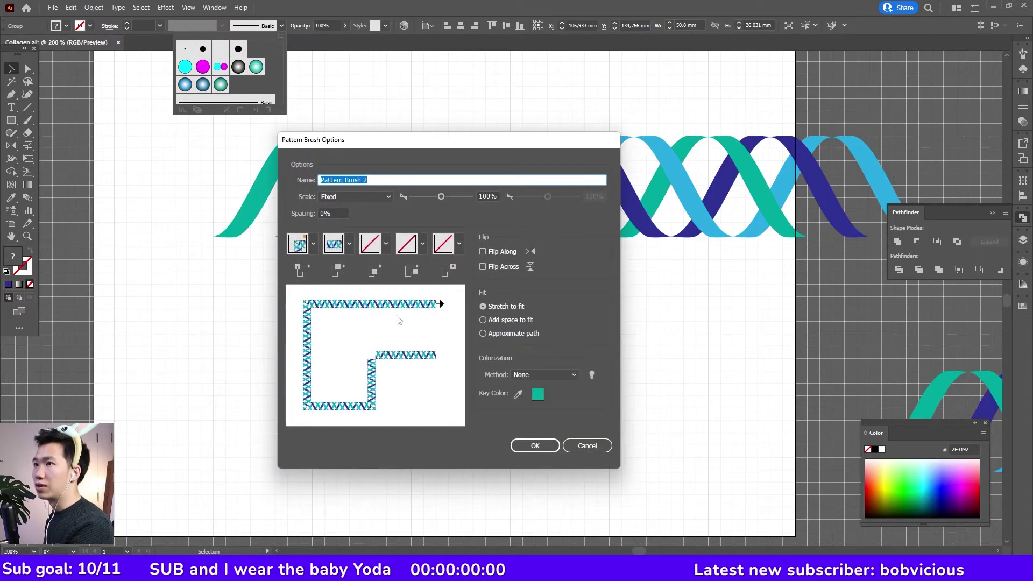
pyautogui.click(312, 245)
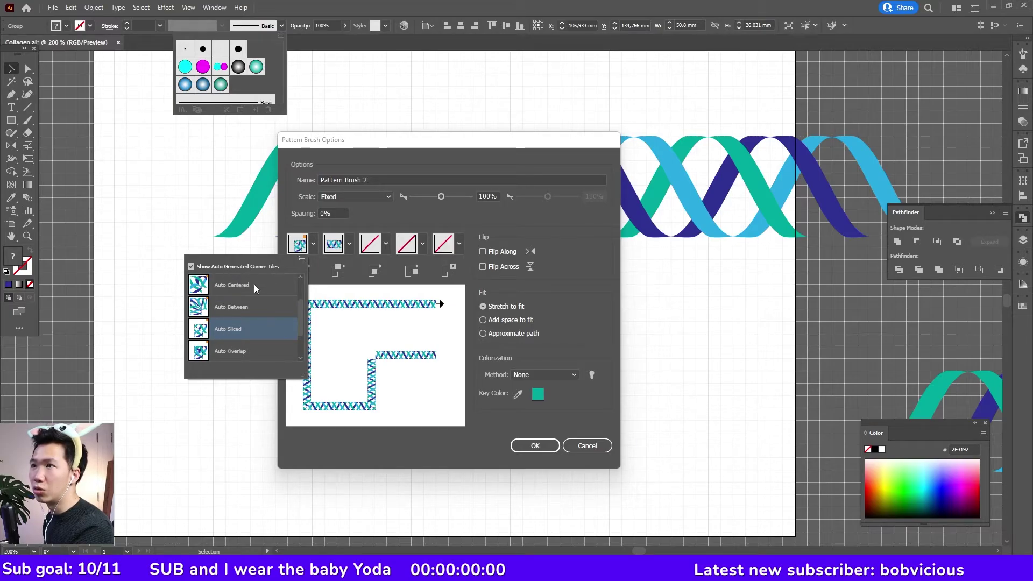
pyautogui.click(221, 333)
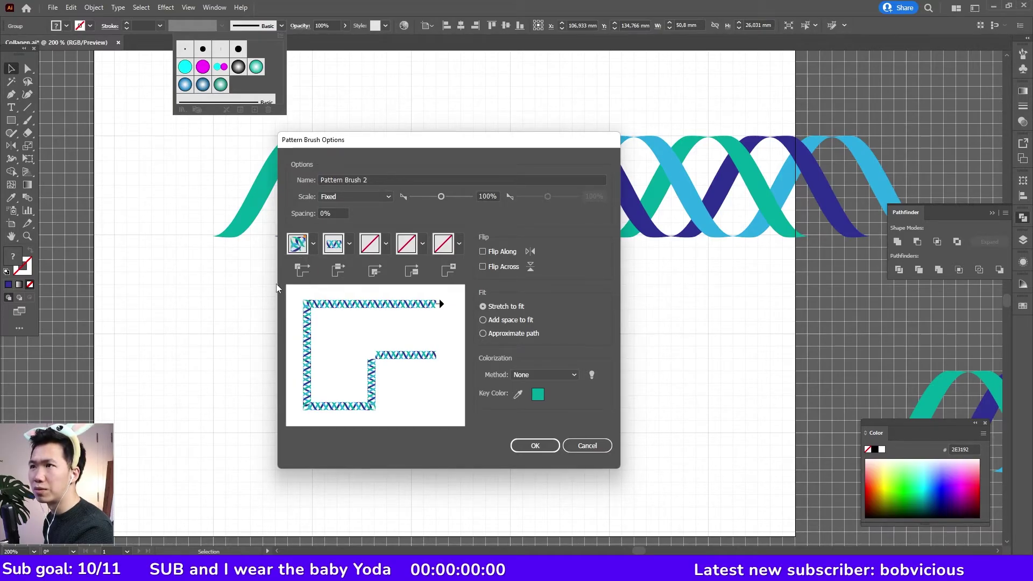
pyautogui.click(535, 447)
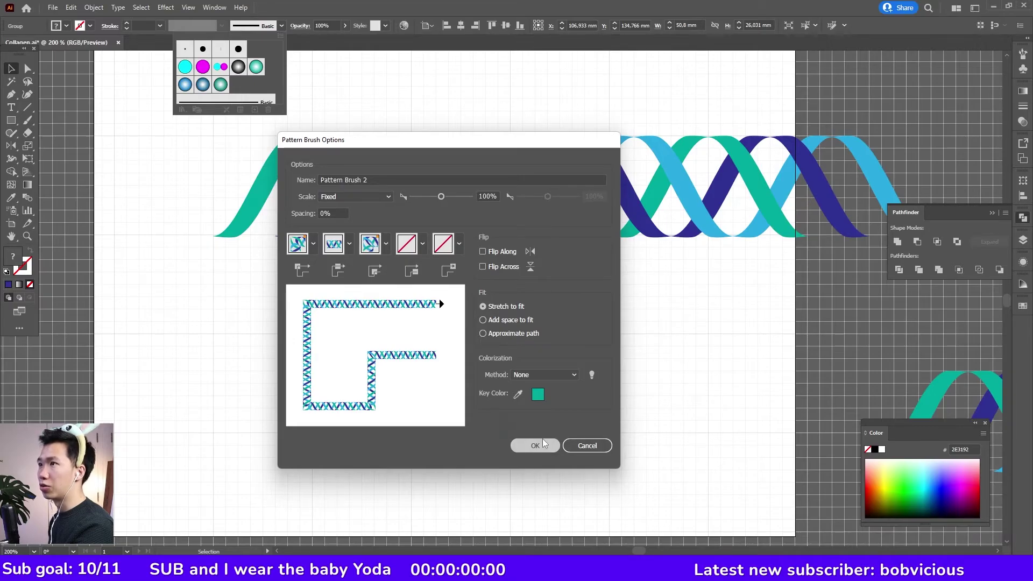
# Step: Draw a three-point Pen curve below the tile and swap its fill to stroke
pyautogui.click(11, 95)
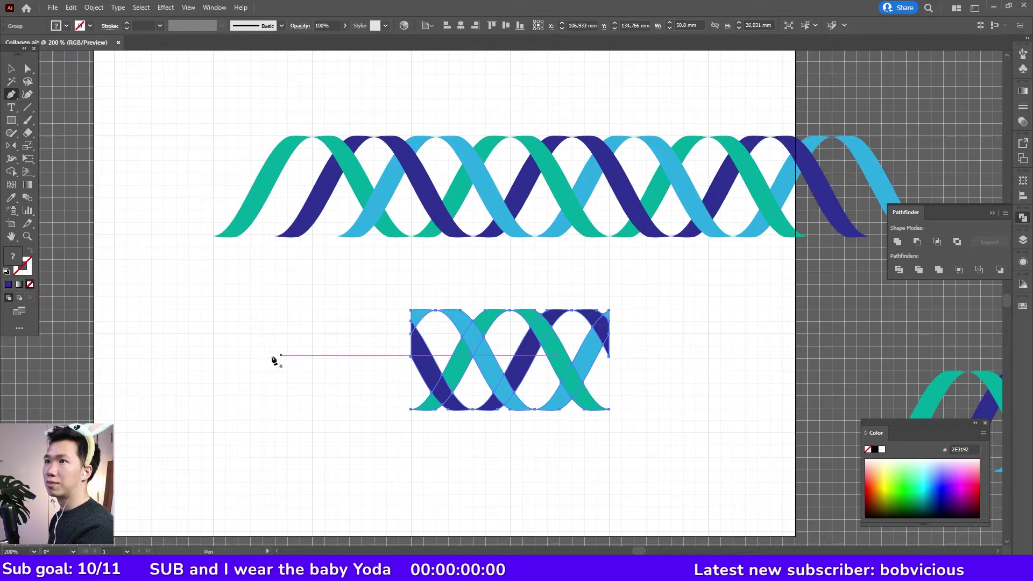
pyautogui.click(149, 334)
pyautogui.moveTo(371, 488); pyautogui.dragTo(491, 501)
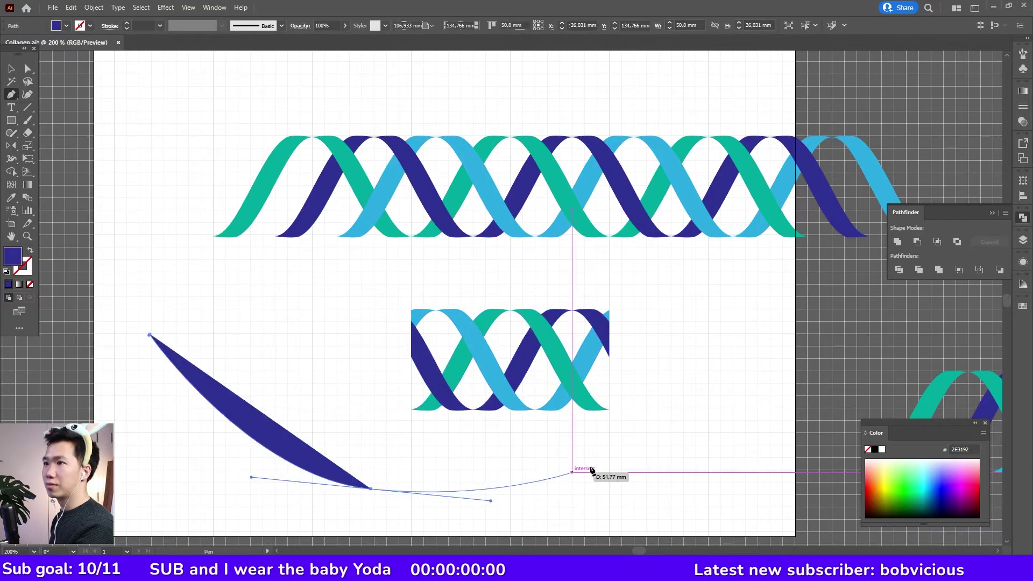
pyautogui.moveTo(676, 437); pyautogui.dragTo(715, 469)
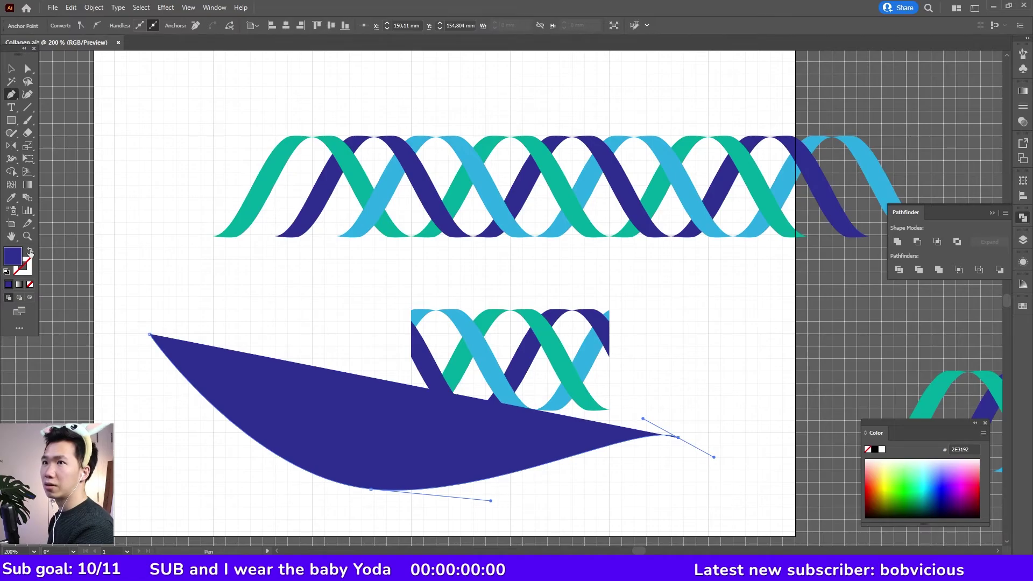
pyautogui.click(29, 252)
pyautogui.click(14, 68)
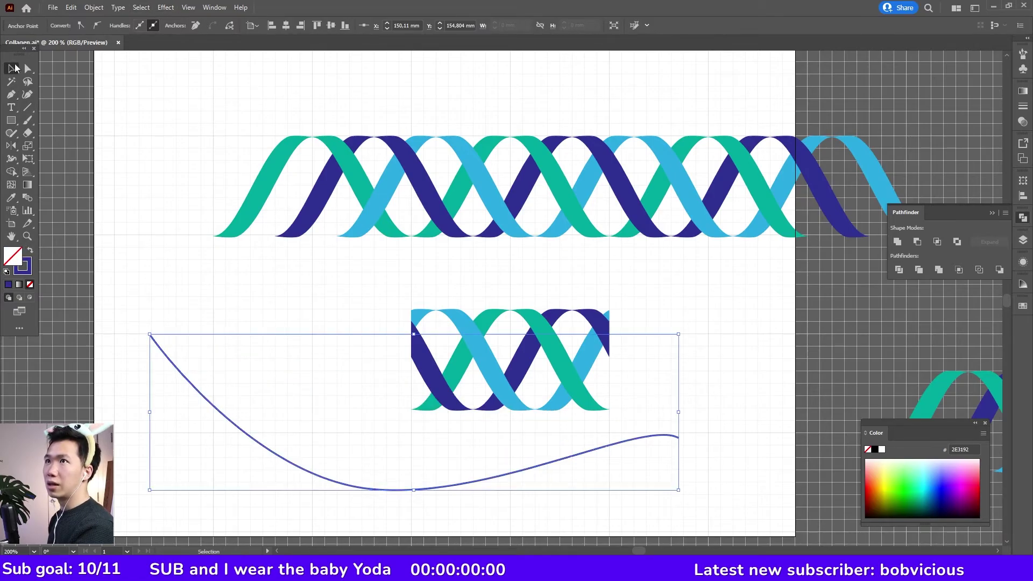
# Step: Apply the helix pattern brush to the curve at 0,25 pt stroke weight
pyautogui.click(281, 26)
pyautogui.click(245, 98)
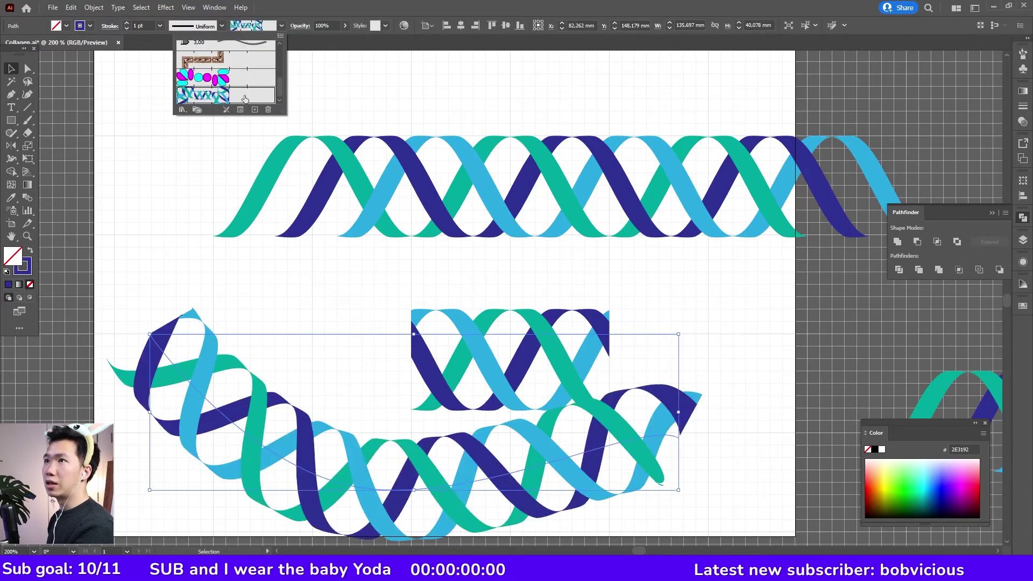
pyautogui.click(161, 26)
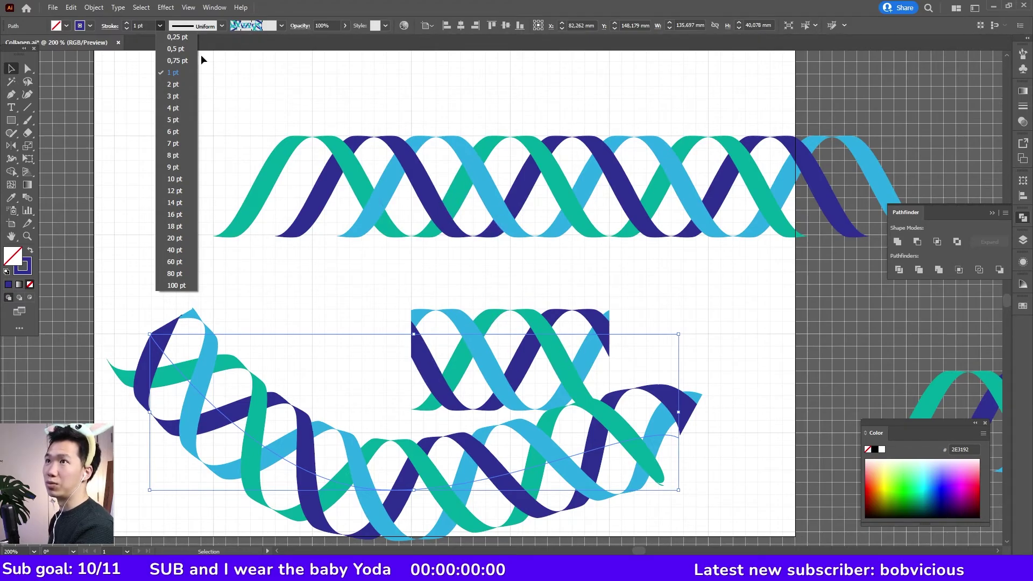
pyautogui.click(180, 38)
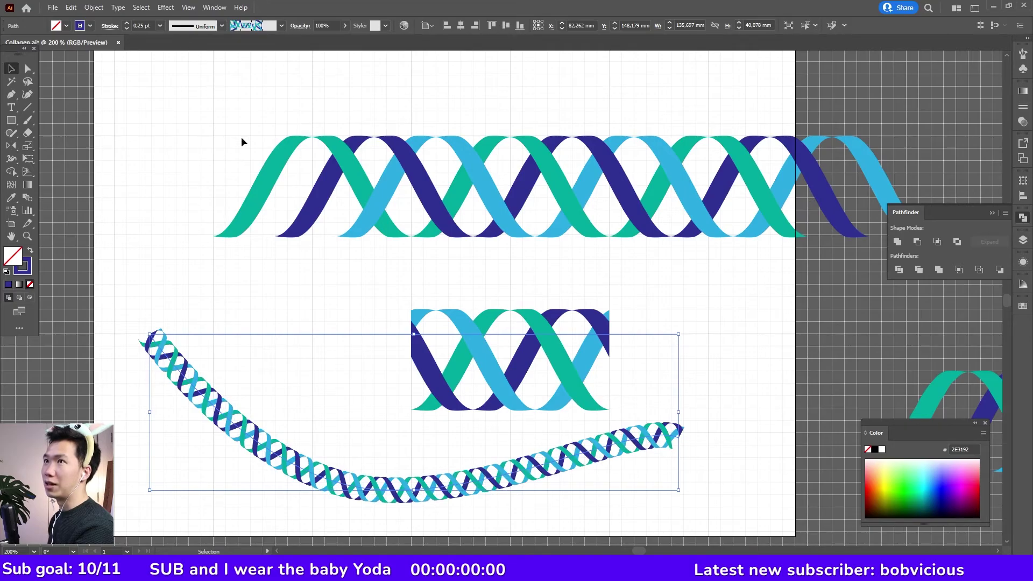
pyautogui.click(660, 467)
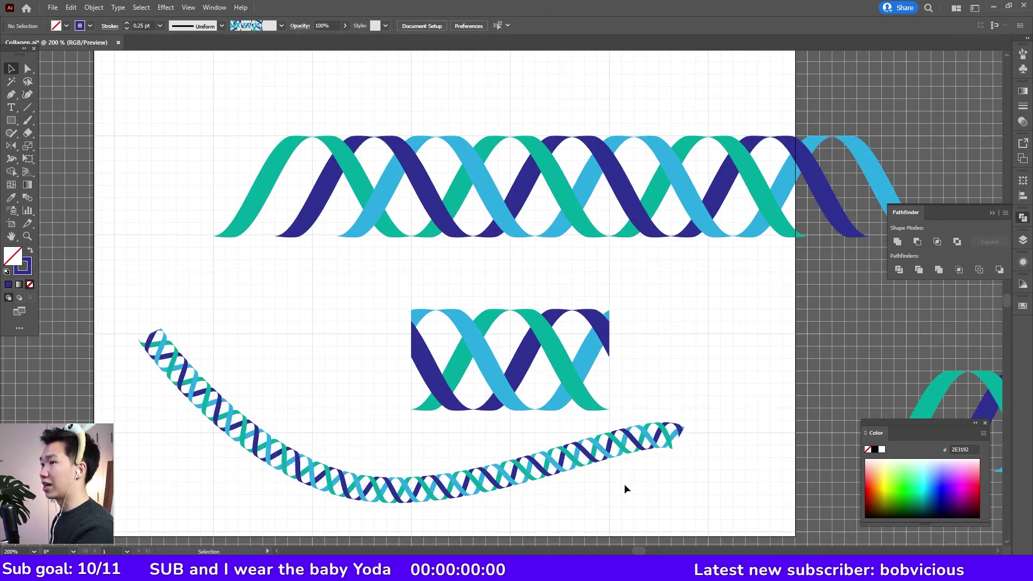